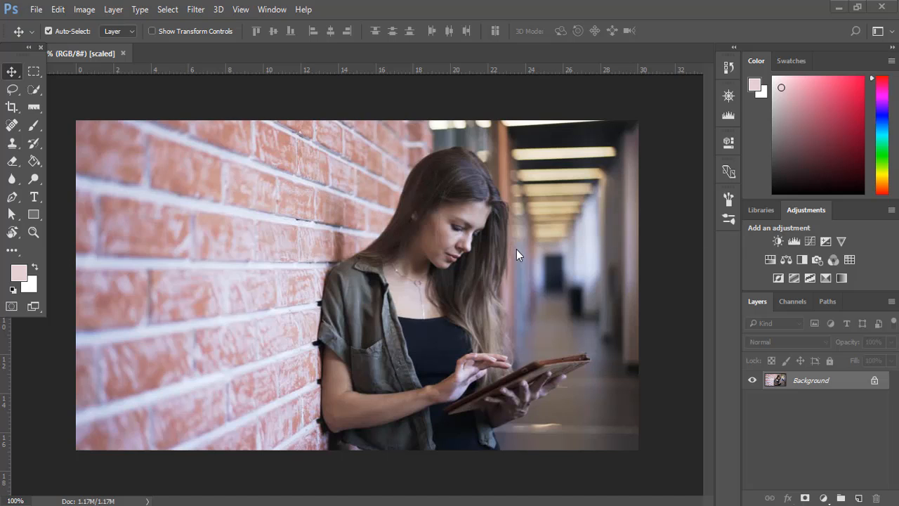
# - Convert the locked Background into a normal layer and rename it Girl
pyautogui.doubleClick(812, 381)
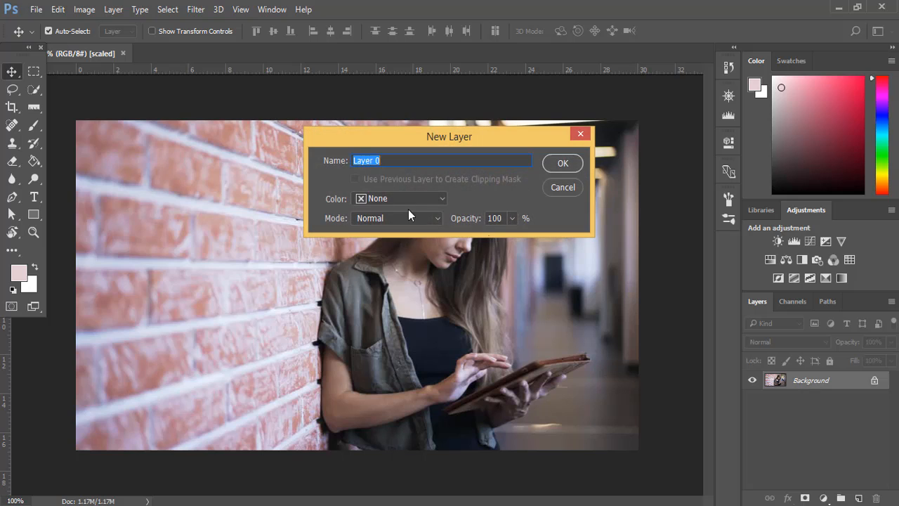
pyautogui.click(563, 163)
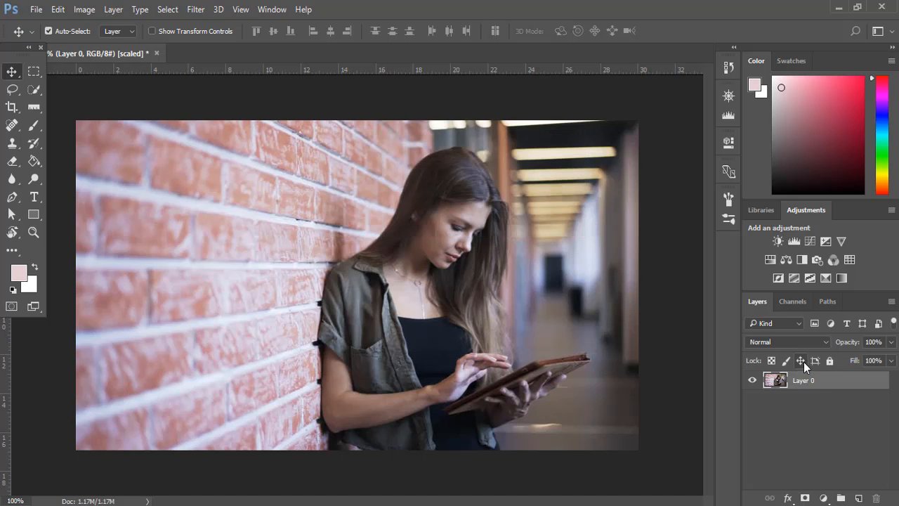
pyautogui.doubleClick(812, 385)
pyautogui.write('Girl')
pyautogui.press('Return')
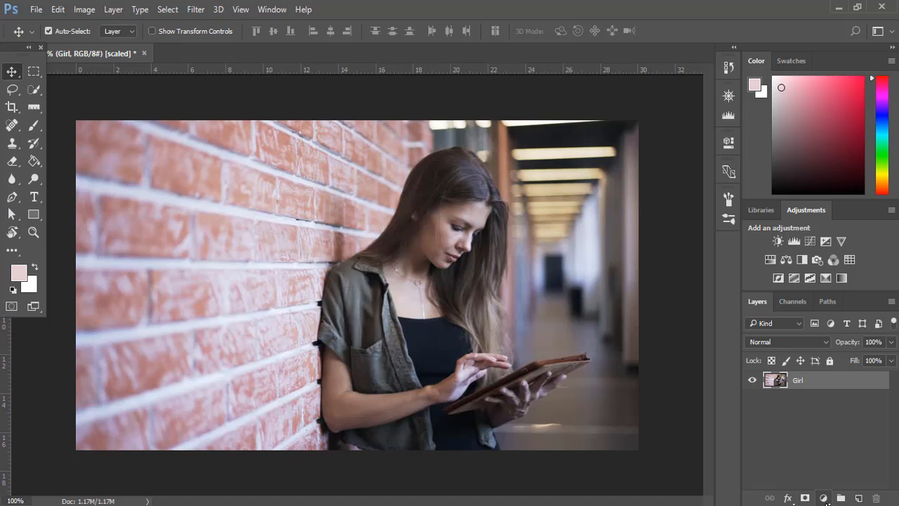
# - Add a Curves adjustment layer above Girl and darken the photo by bending the RGB curve down with two midtone points
pyautogui.click(824, 499)
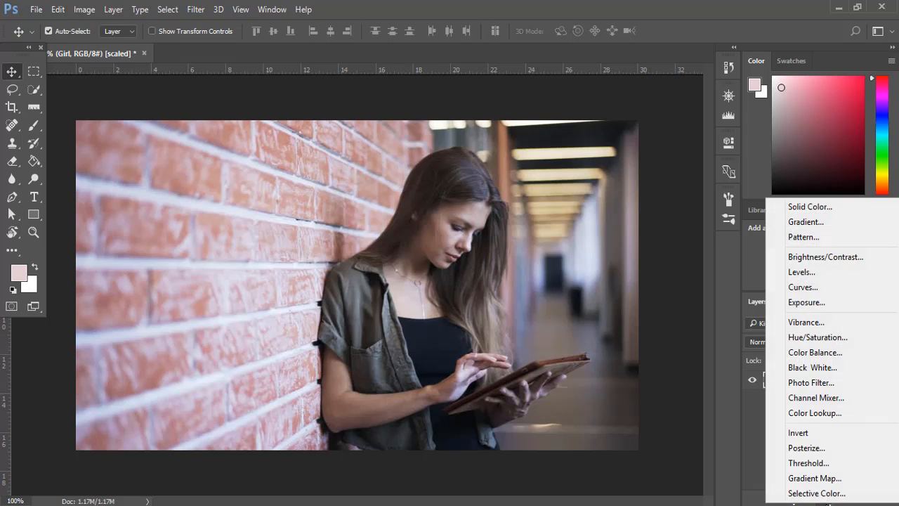
pyautogui.click(806, 287)
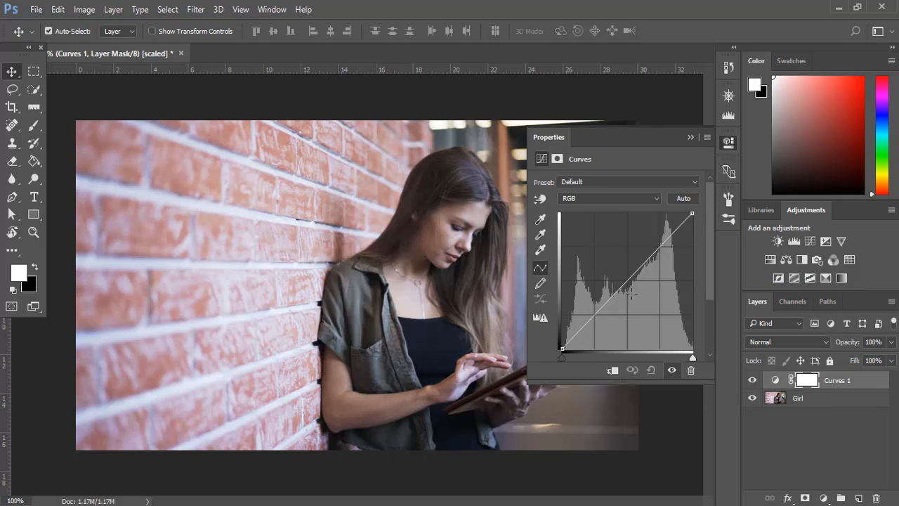
pyautogui.moveTo(625, 283)
pyautogui.mouseDown()
pyautogui.moveTo(621, 275)
pyautogui.moveTo(638, 292)
pyautogui.mouseUp()
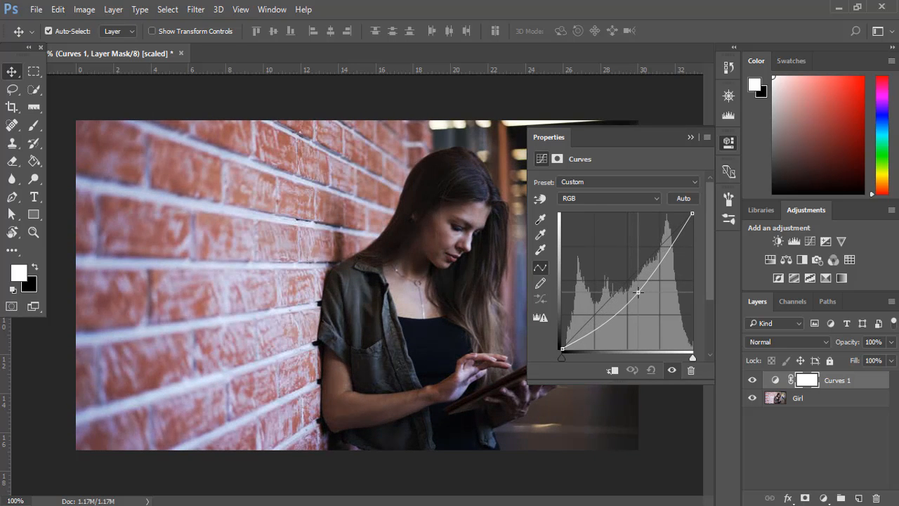
pyautogui.click(598, 324)
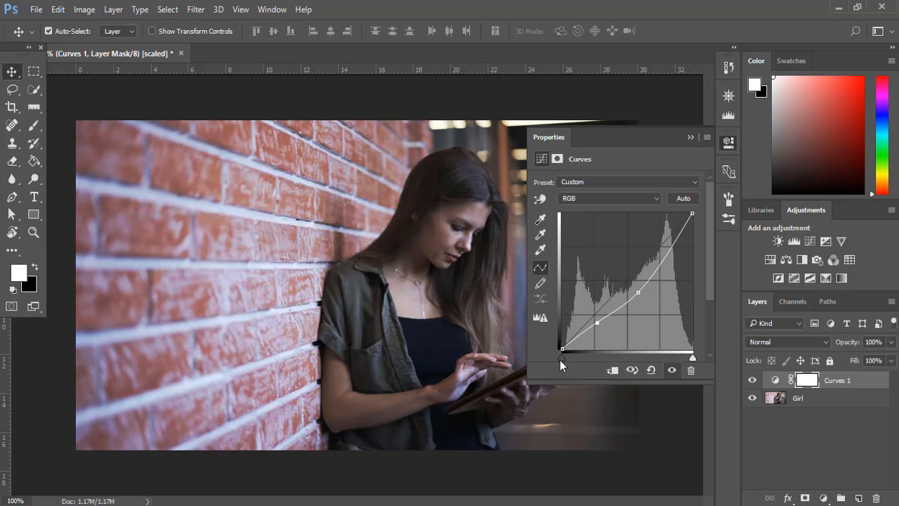
pyautogui.moveTo(560, 359)
pyautogui.mouseDown()
pyautogui.moveTo(578, 360)
pyautogui.moveTo(559, 361)
pyautogui.mouseUp()
pyautogui.moveTo(637, 293); pyautogui.dragTo(635, 285)
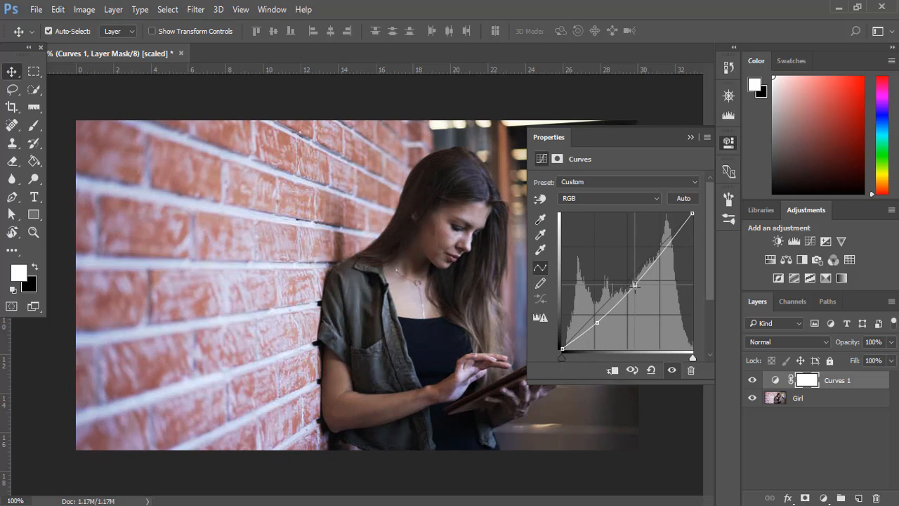
# - Bend the Blue channel curve below the diagonal to give the photo a warm, yellowish tint, and collapse the curve settings
pyautogui.click(595, 197)
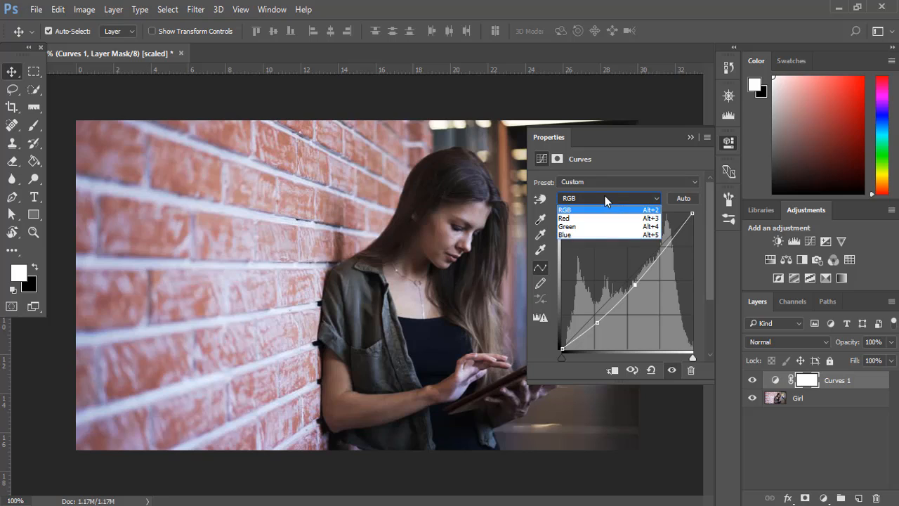
pyautogui.click(597, 210)
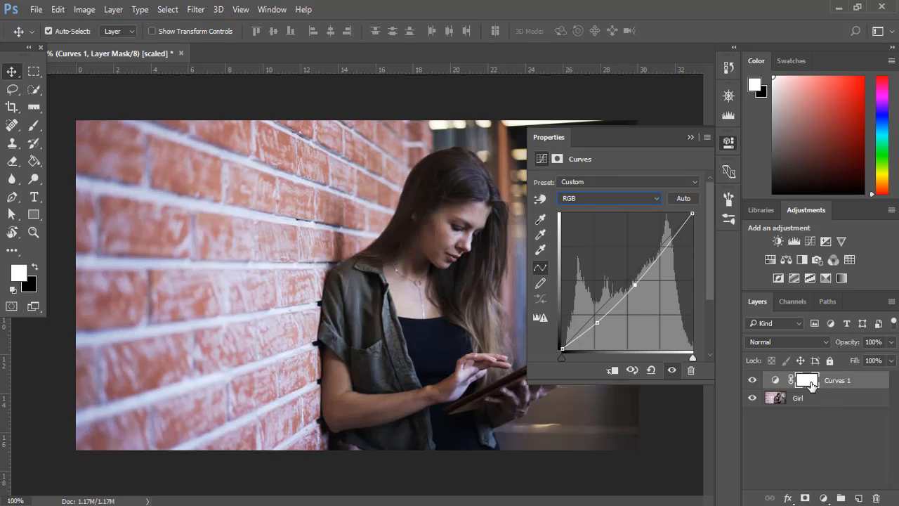
pyautogui.click(584, 199)
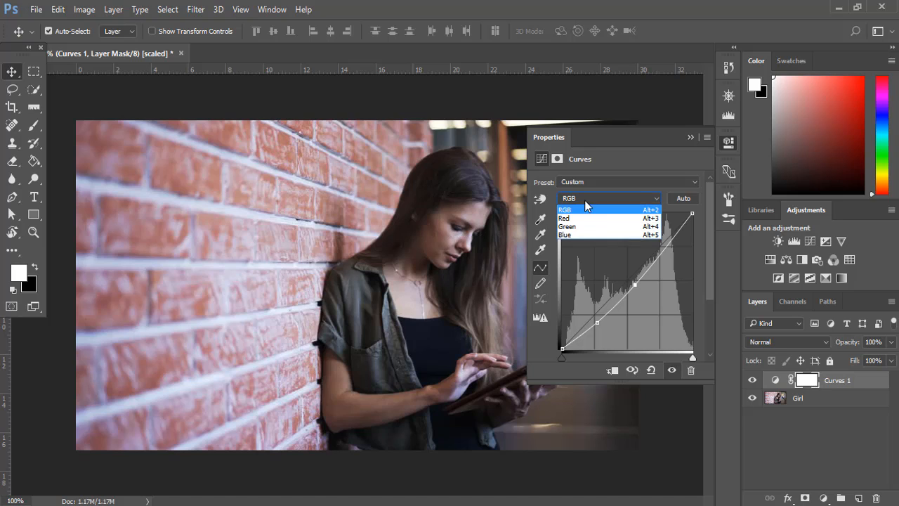
pyautogui.click(583, 235)
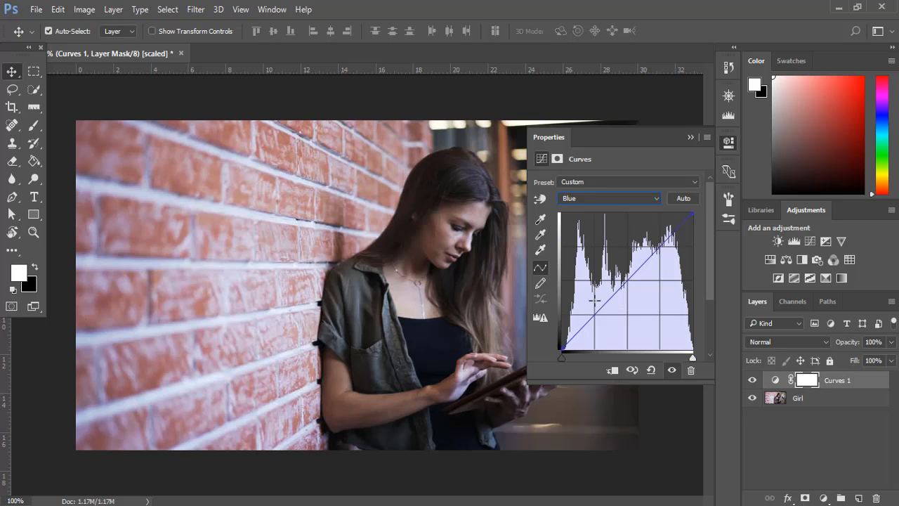
pyautogui.moveTo(605, 302); pyautogui.dragTo(616, 312)
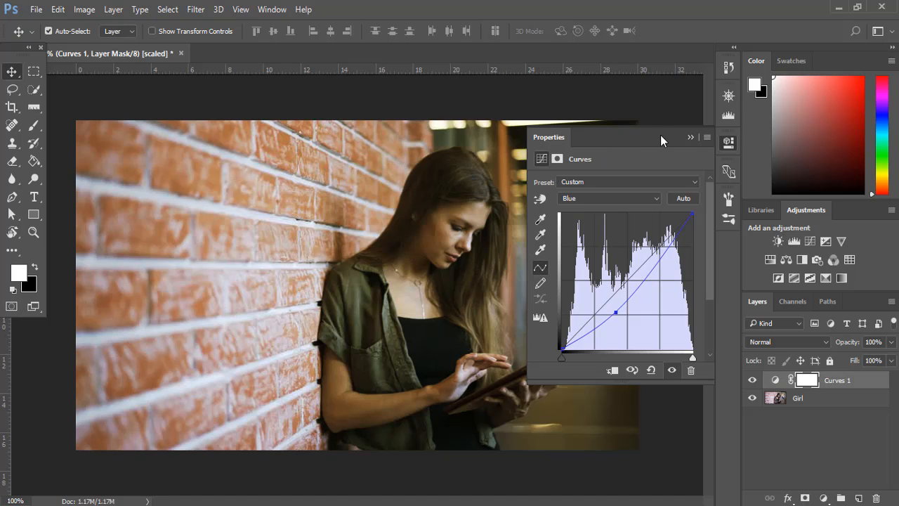
pyautogui.click(691, 137)
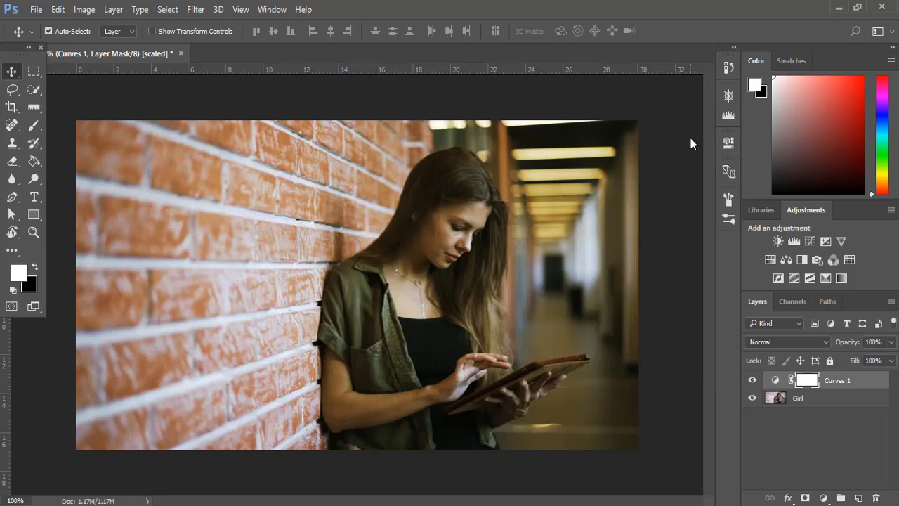
# - Compare the photo with and without the Curves adjustment by toggling layer visibility, leaving both layers shown
pyautogui.click(751, 383)
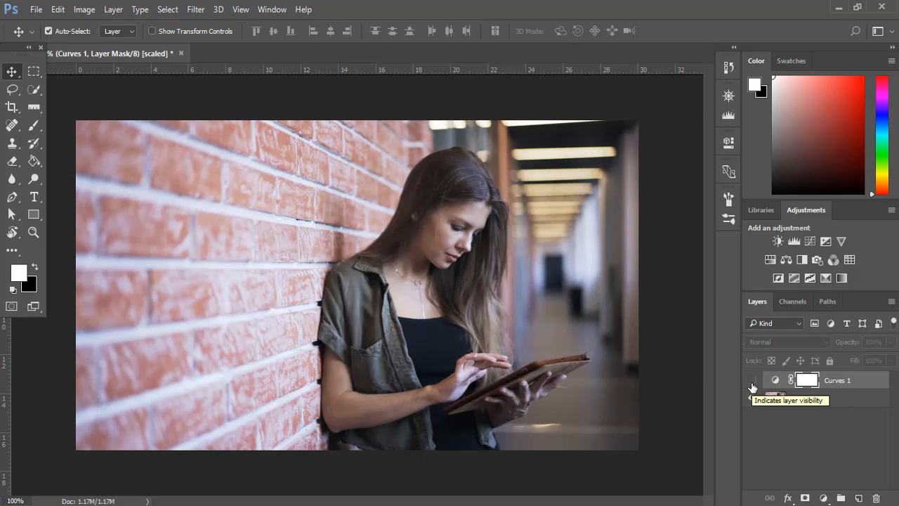
pyautogui.click(751, 382)
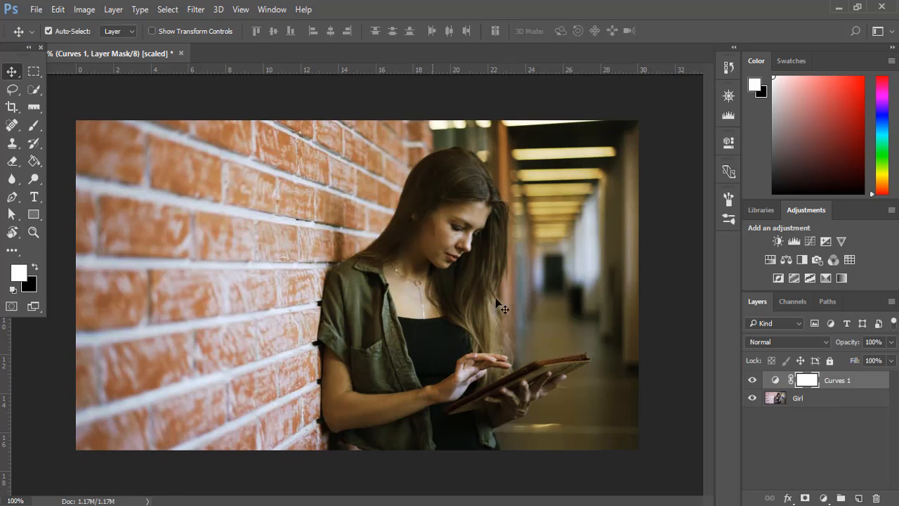
pyautogui.click(753, 397)
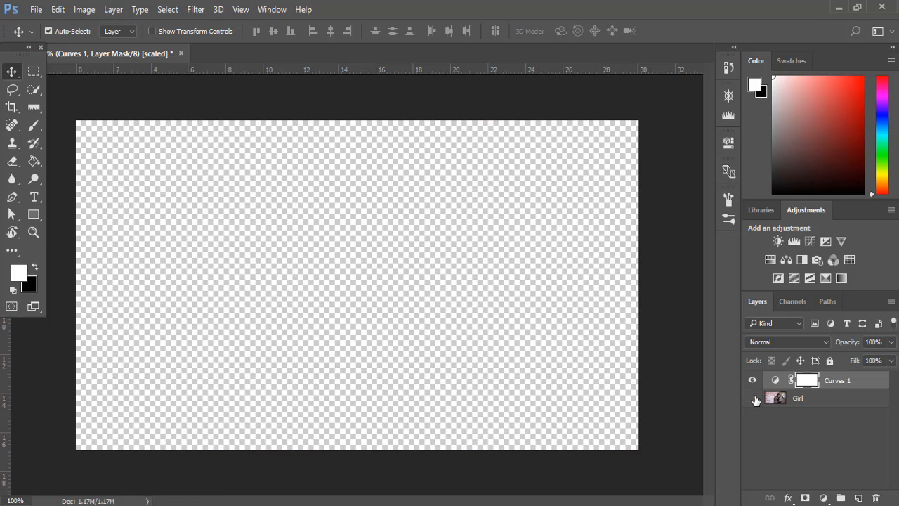
pyautogui.click(753, 397)
pyautogui.click(752, 380)
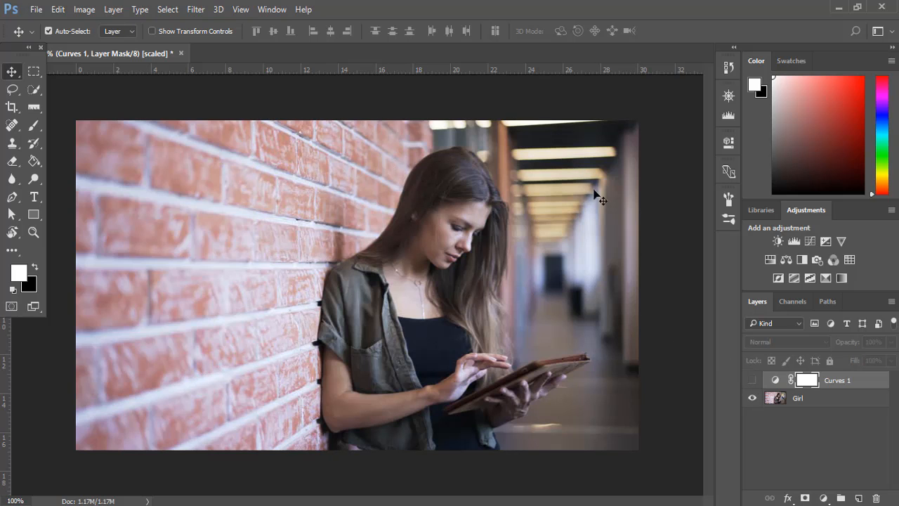
pyautogui.click(752, 380)
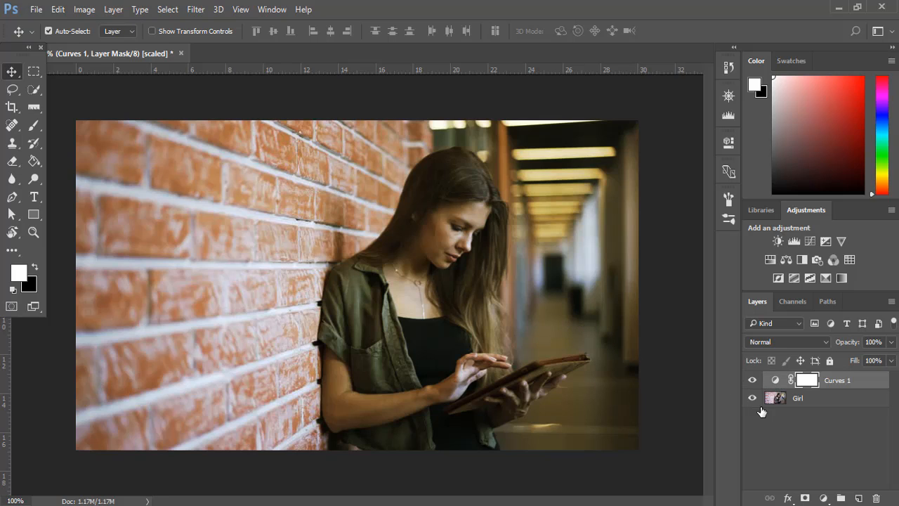
# - Reopen the Curves adjustment, set its black point by sampling the side of the woman's face, and display the Blue channel
pyautogui.click(776, 383)
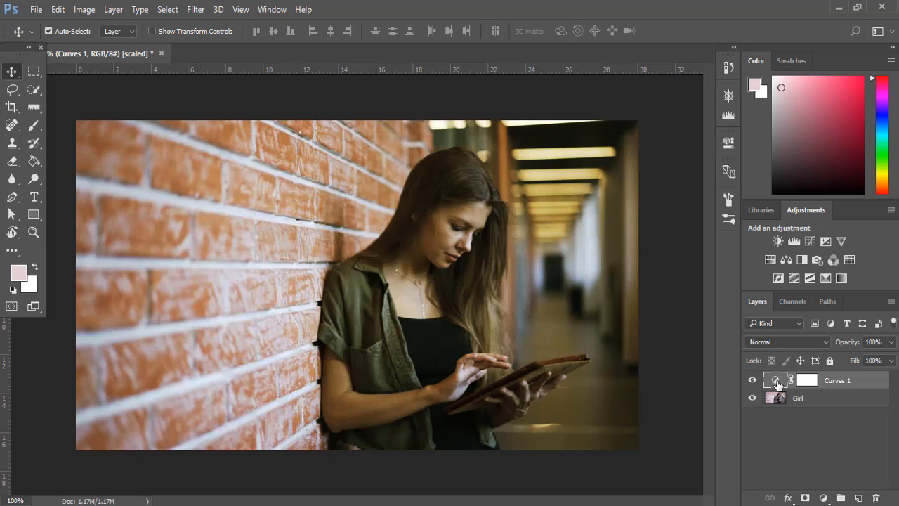
pyautogui.doubleClick(777, 383)
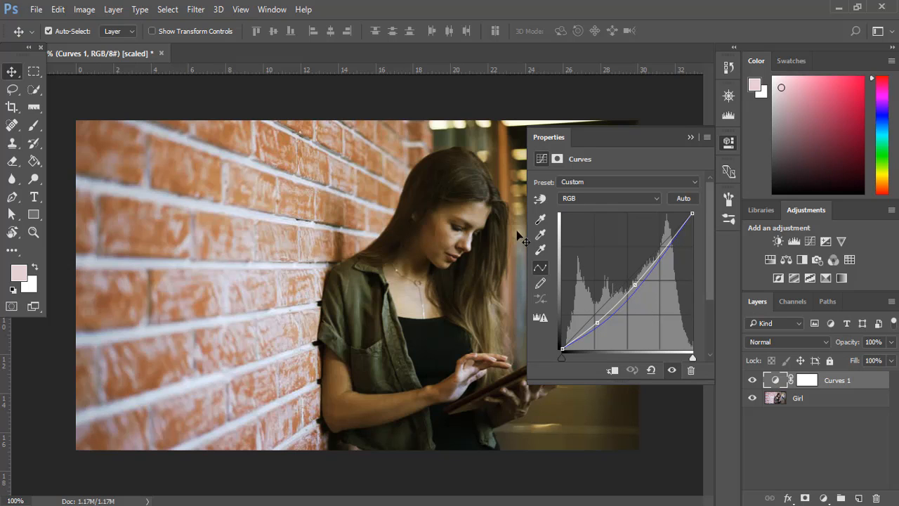
pyautogui.click(540, 218)
pyautogui.click(424, 232)
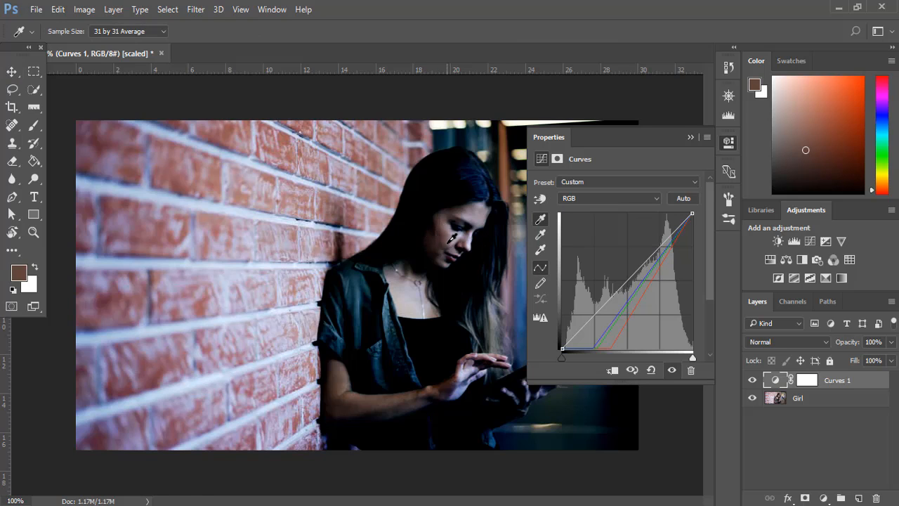
pyautogui.click(606, 198)
pyautogui.click(598, 235)
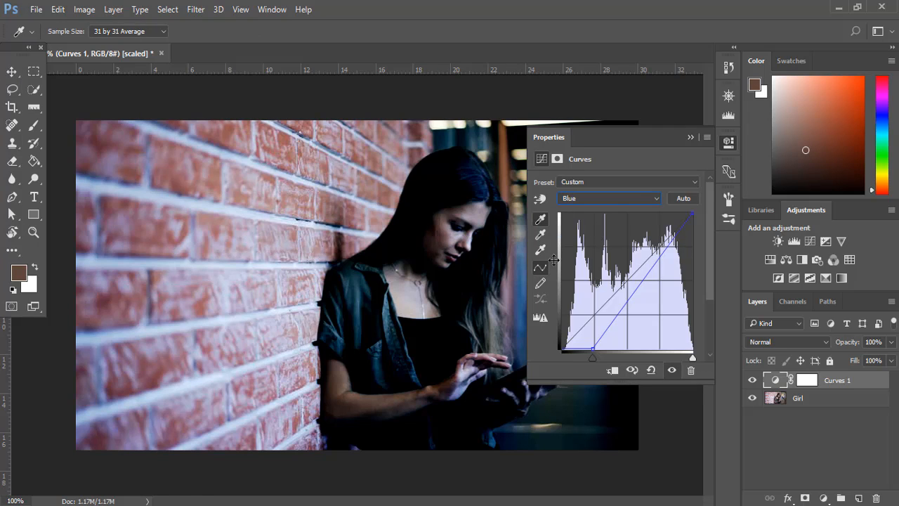
# - Reset the Curves adjustment layer to its default curve
pyautogui.press('v')
pyautogui.click(456, 244)
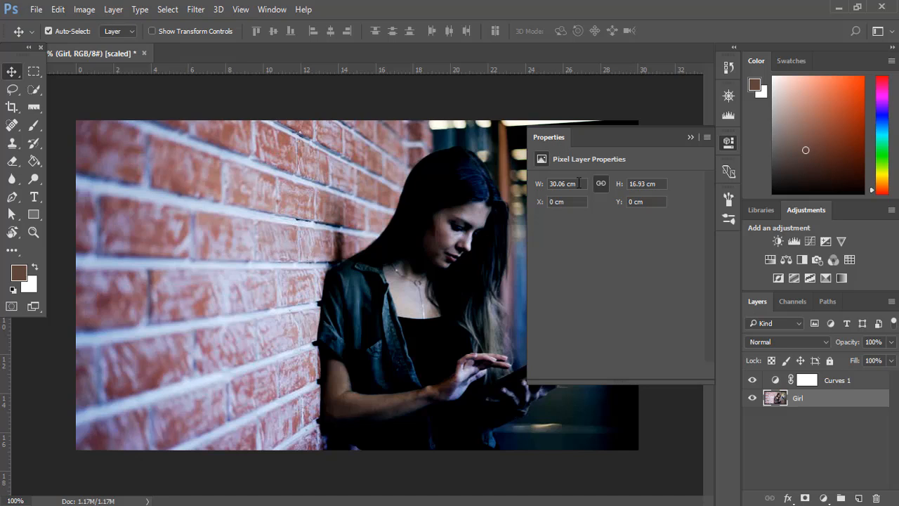
pyautogui.click(775, 380)
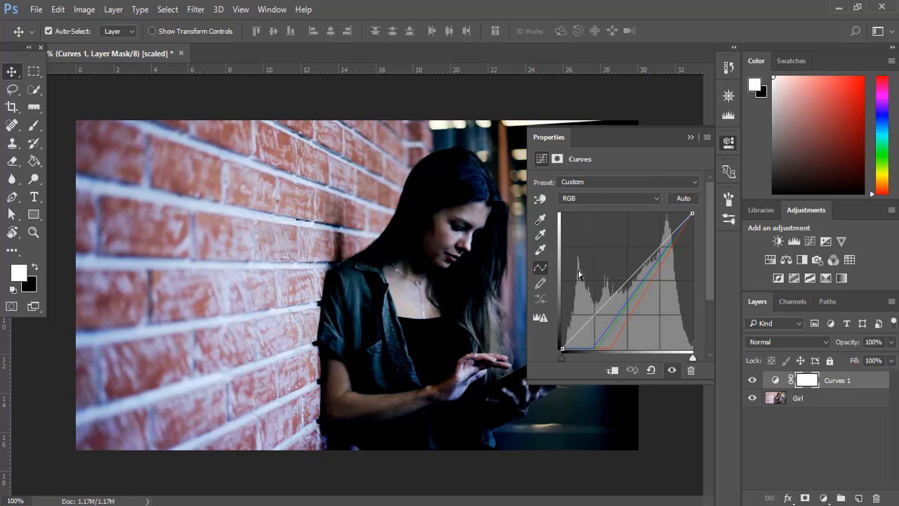
pyautogui.click(578, 198)
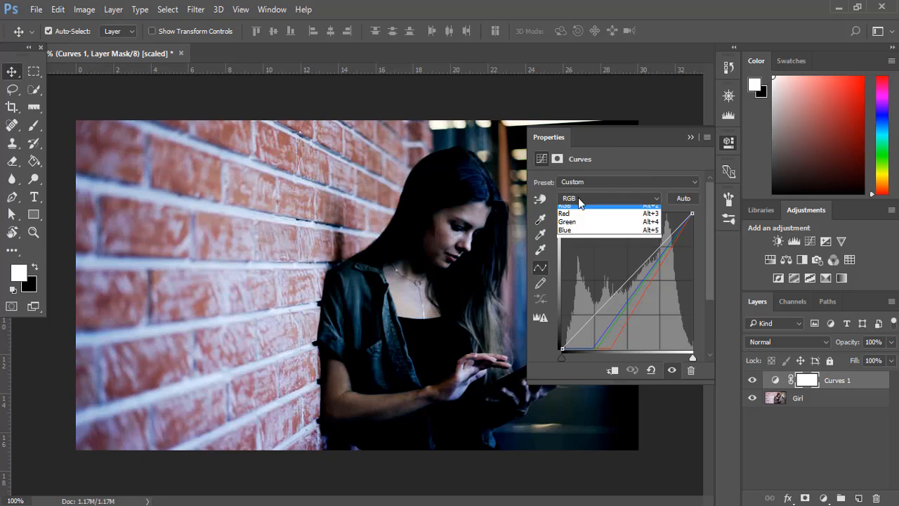
pyautogui.click(582, 234)
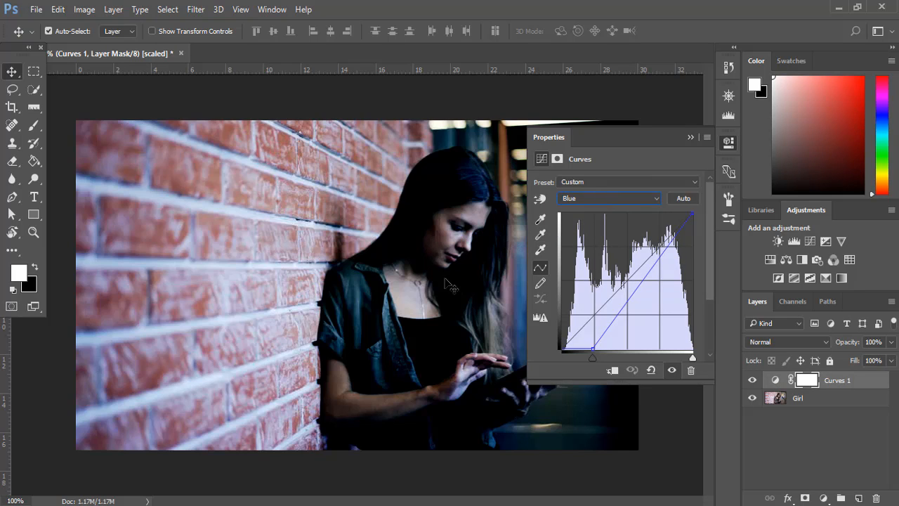
pyautogui.click(651, 370)
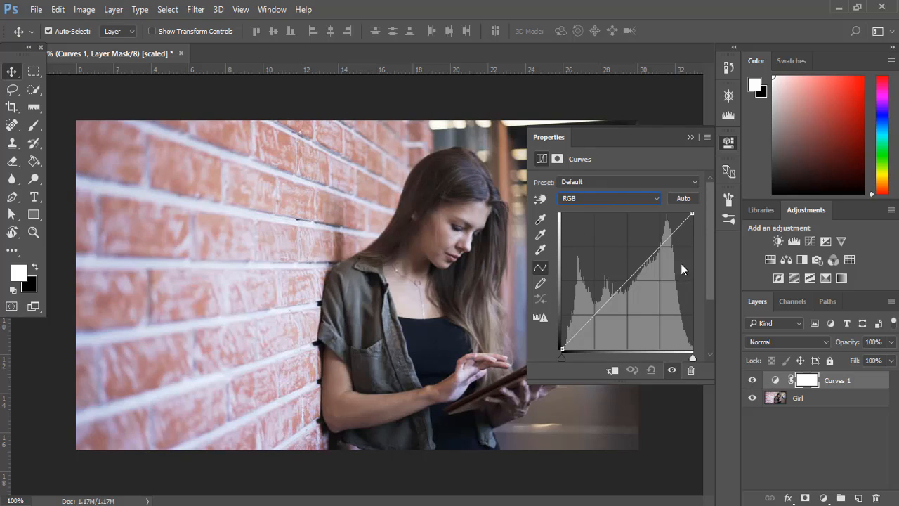
# - Switch the Curves adjustment to the Blue channel and set the black point by sampling the woman's cheek
pyautogui.click(580, 201)
pyautogui.click(583, 232)
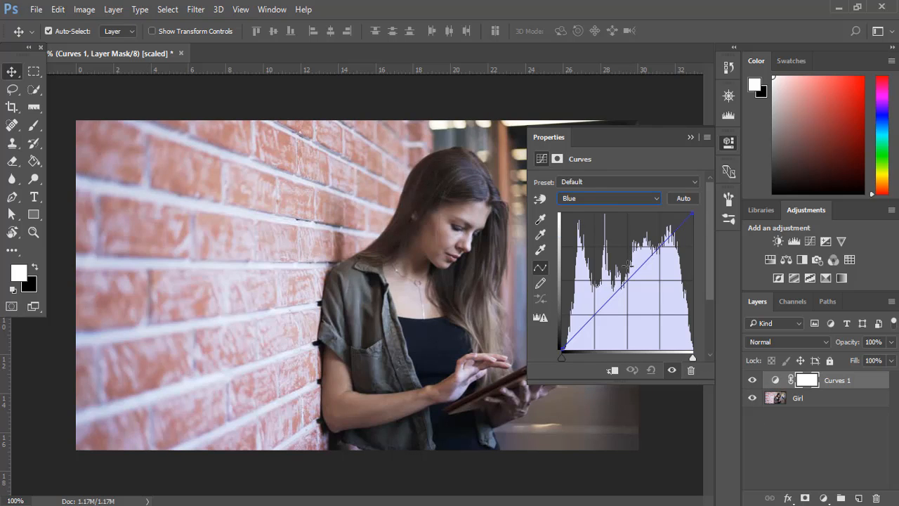
pyautogui.click(540, 219)
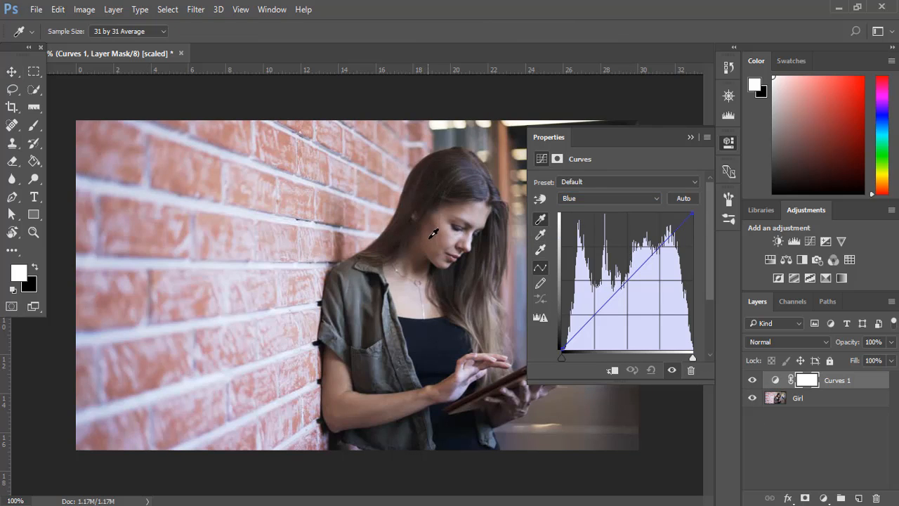
pyautogui.click(432, 234)
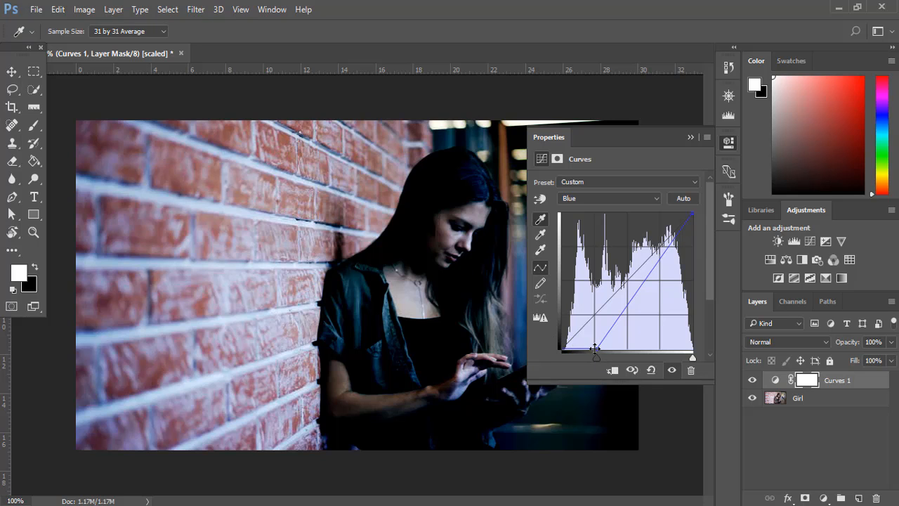
# - Raise the Blue curve's black endpoint slightly, set its shadow input near the first quarter, move the highlight input inward, and collapse the curve settings
pyautogui.moveTo(596, 347); pyautogui.dragTo(566, 346)
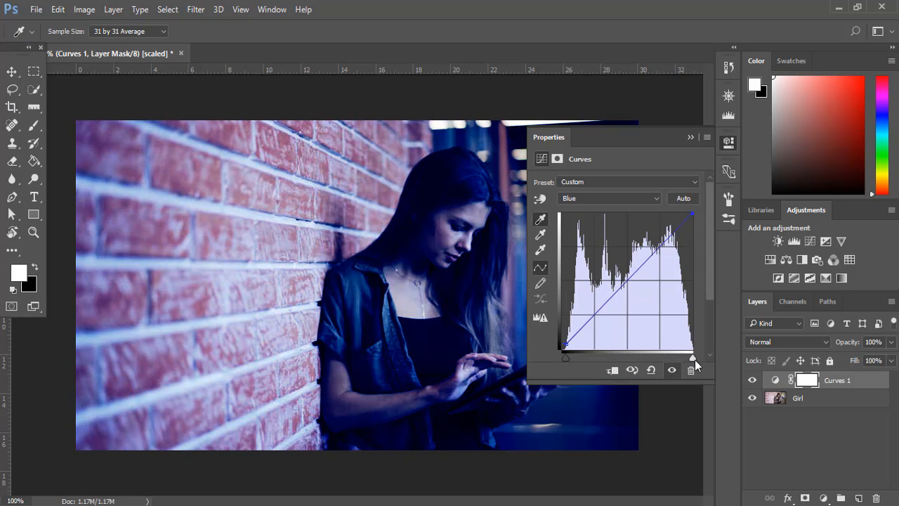
pyautogui.moveTo(570, 359); pyautogui.dragTo(596, 359)
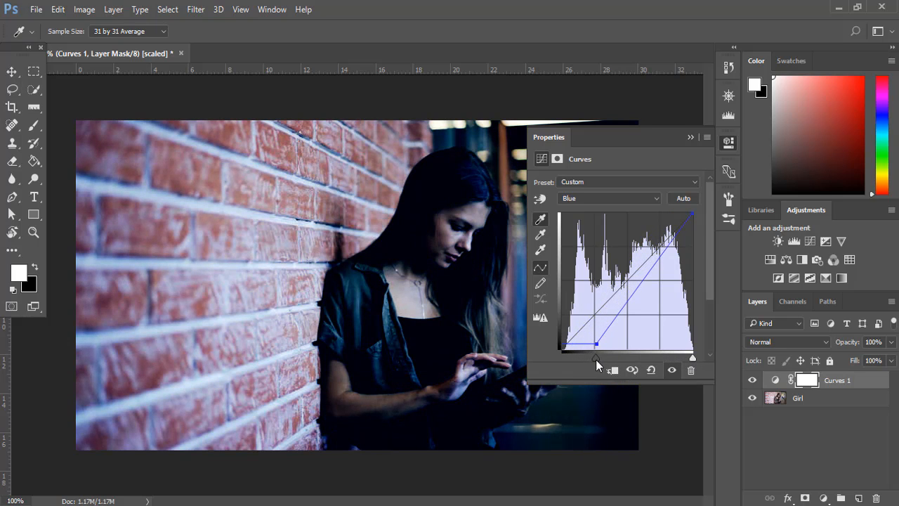
pyautogui.moveTo(689, 356); pyautogui.dragTo(670, 355)
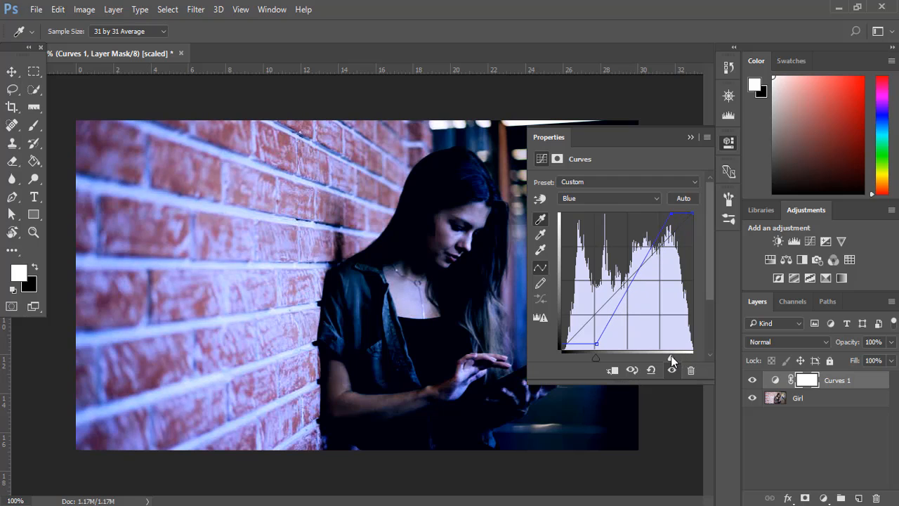
pyautogui.click(690, 138)
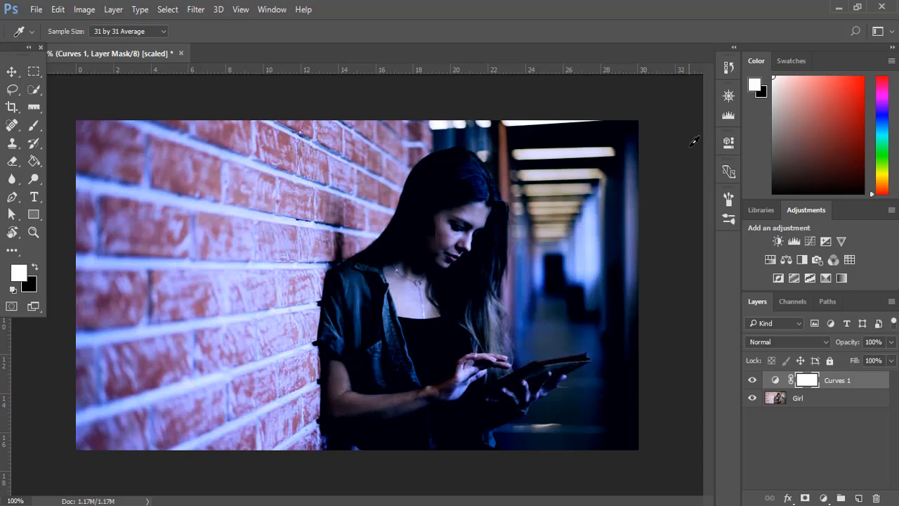
# - Compare the photo with the Curves layer hidden and shown, and reset the reopened Curves adjustment to its default
pyautogui.click(752, 381)
pyautogui.click(753, 382)
pyautogui.click(771, 381)
pyautogui.press('v')
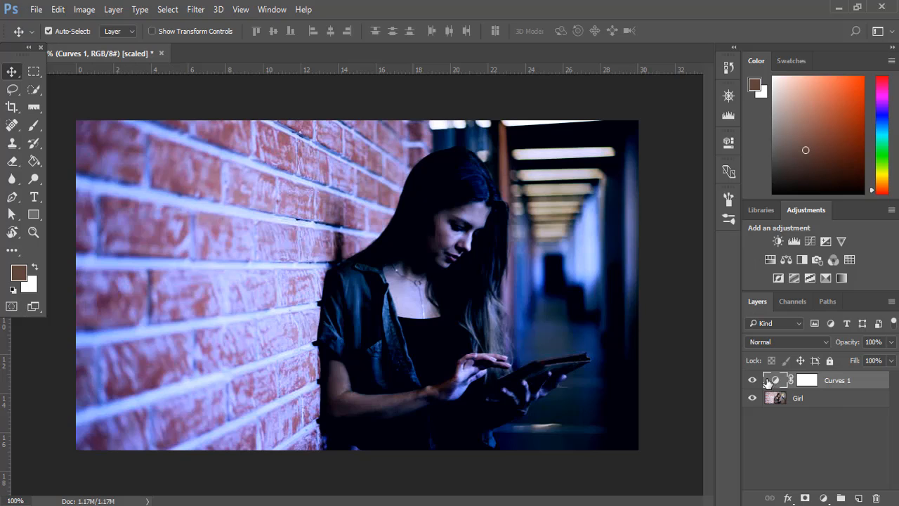
pyautogui.doubleClick(772, 383)
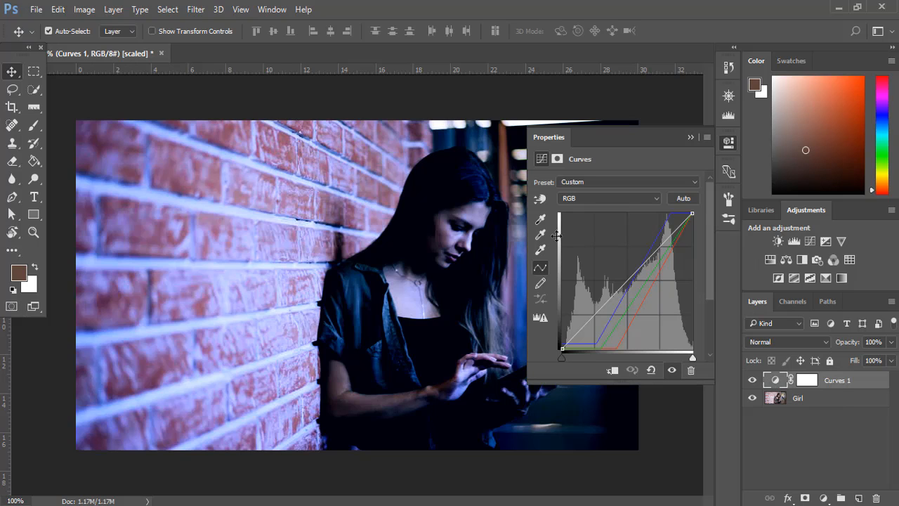
pyautogui.click(540, 219)
pyautogui.click(650, 370)
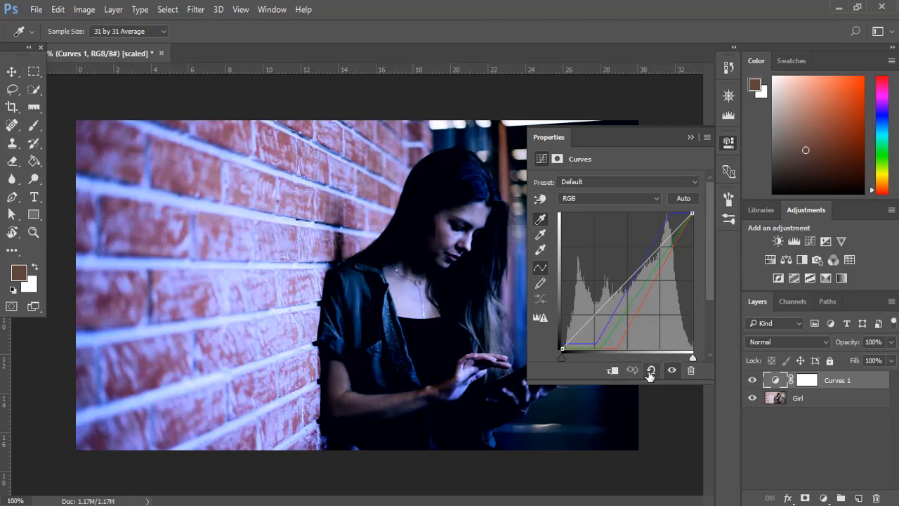
# - Switch the Curves adjustment to the Red channel, try an on-image adjustment on the woman's face, and undo the last curve change
pyautogui.click(594, 201)
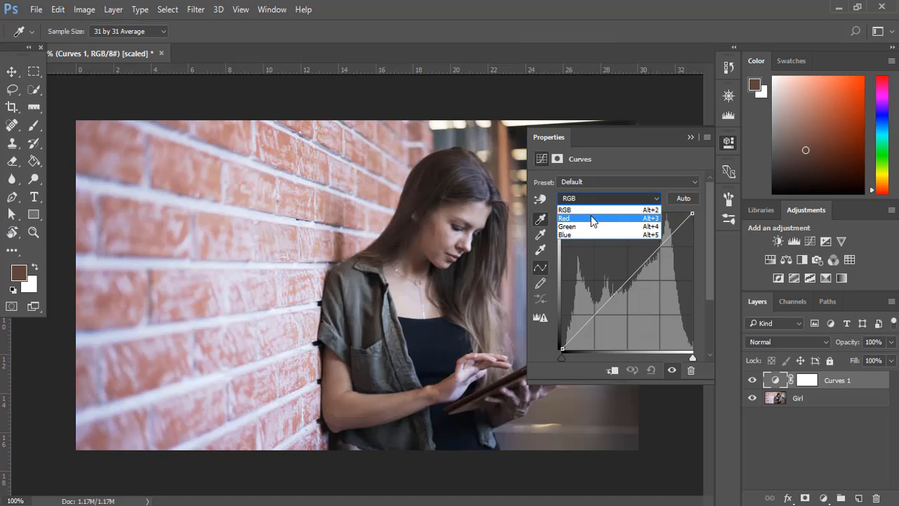
pyautogui.click(591, 214)
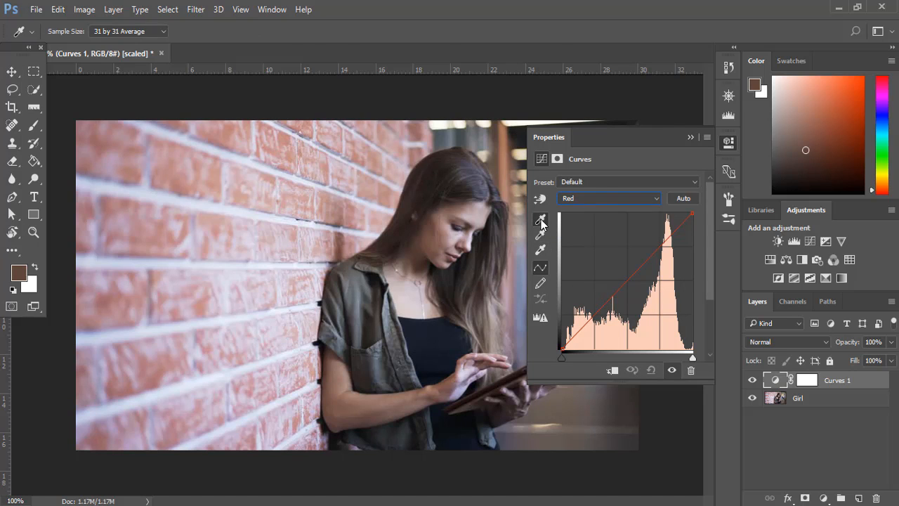
pyautogui.click(539, 198)
pyautogui.click(443, 213)
pyautogui.moveTo(443, 213); pyautogui.dragTo(454, 248)
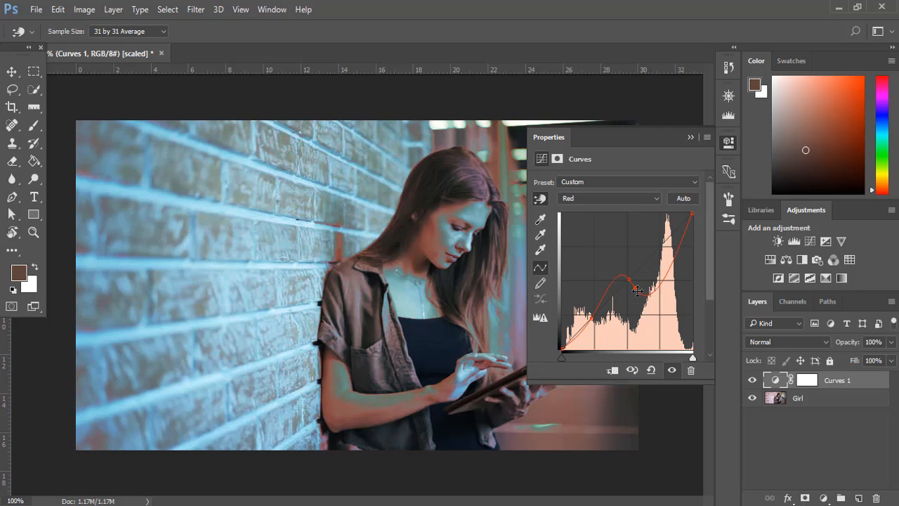
pyautogui.hotkey('ctrl', 'z')
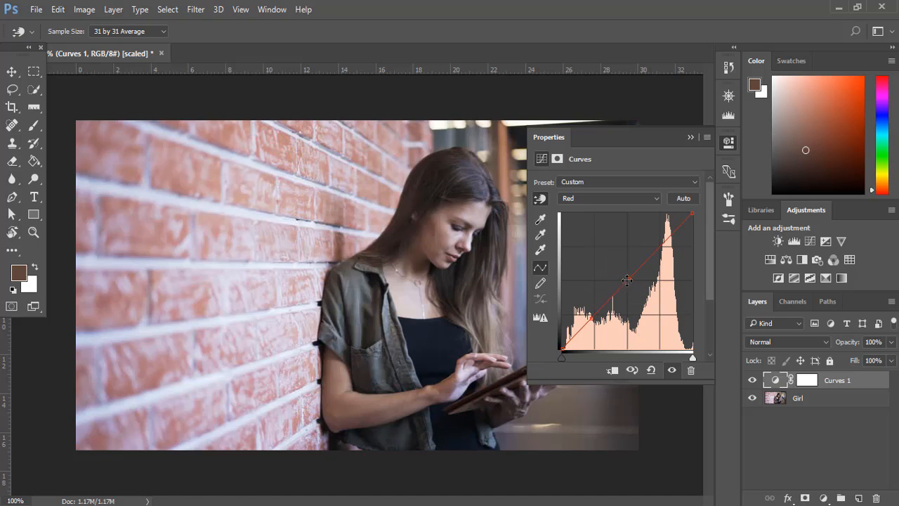
# - Lower the Red curve's midtones, move the shadow and highlight inputs inward, raise the black endpoint slightly, and collapse the curve settings
pyautogui.moveTo(628, 279)
pyautogui.mouseDown()
pyautogui.moveTo(653, 284)
pyautogui.moveTo(638, 284)
pyautogui.mouseUp()
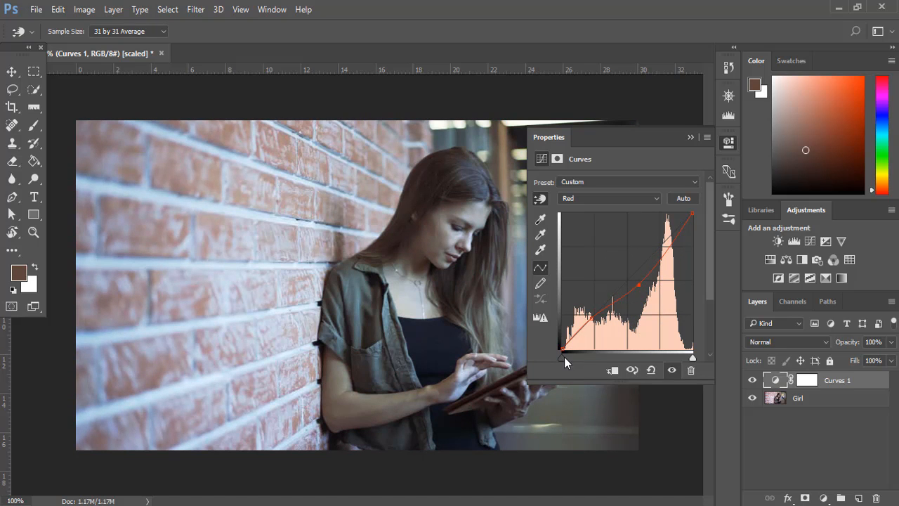
pyautogui.moveTo(565, 357)
pyautogui.mouseDown()
pyautogui.moveTo(593, 354)
pyautogui.moveTo(581, 350)
pyautogui.mouseUp()
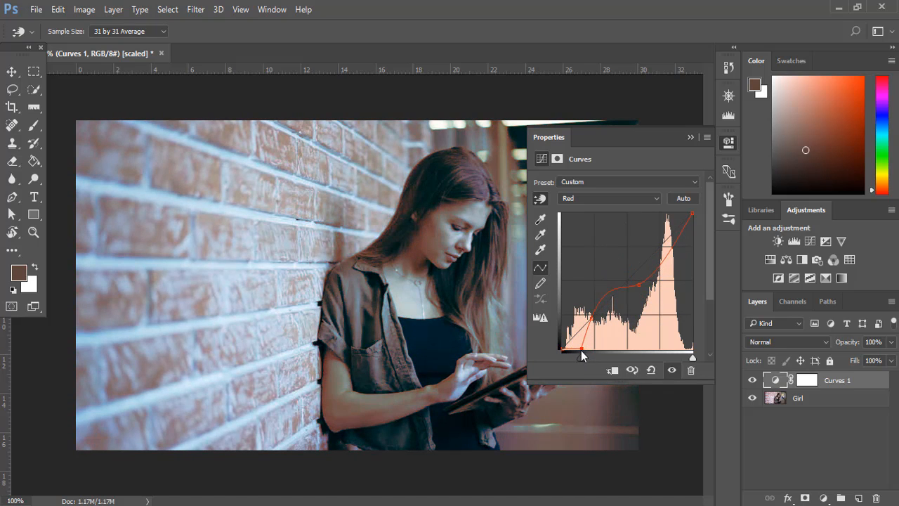
pyautogui.moveTo(691, 360); pyautogui.dragTo(679, 355)
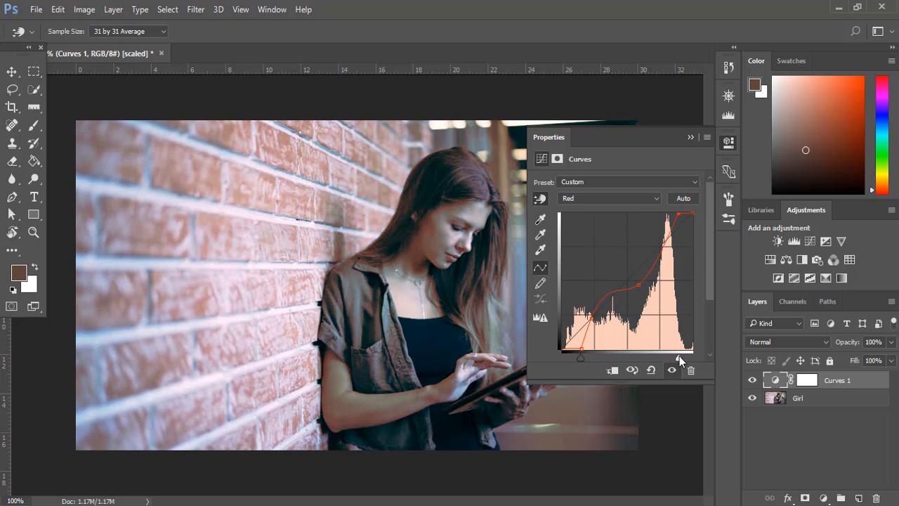
pyautogui.moveTo(583, 337); pyautogui.dragTo(577, 333)
pyautogui.click(687, 138)
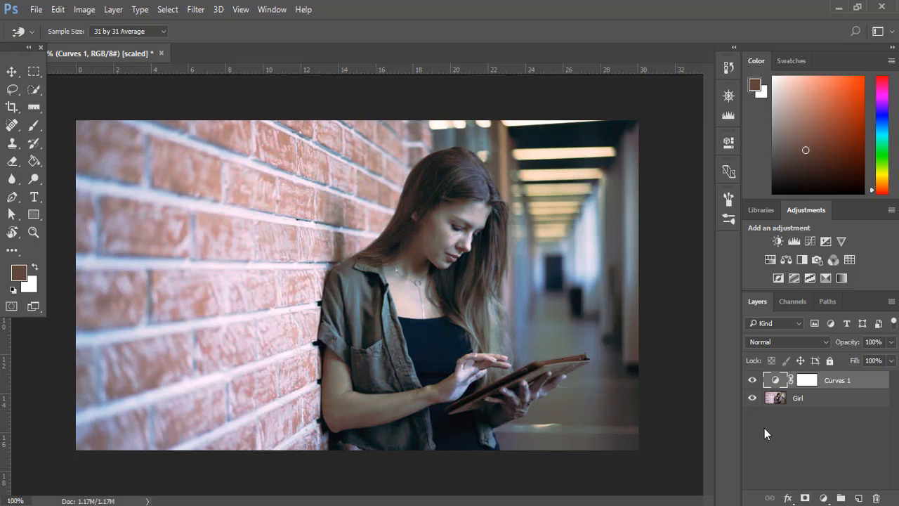
# - Compare the photo with and without the Curves layer, and raise the midtones of its Green channel curve slightly
pyautogui.click(753, 380)
pyautogui.click(752, 380)
pyautogui.press('v')
pyautogui.doubleClick(776, 380)
pyautogui.click(584, 201)
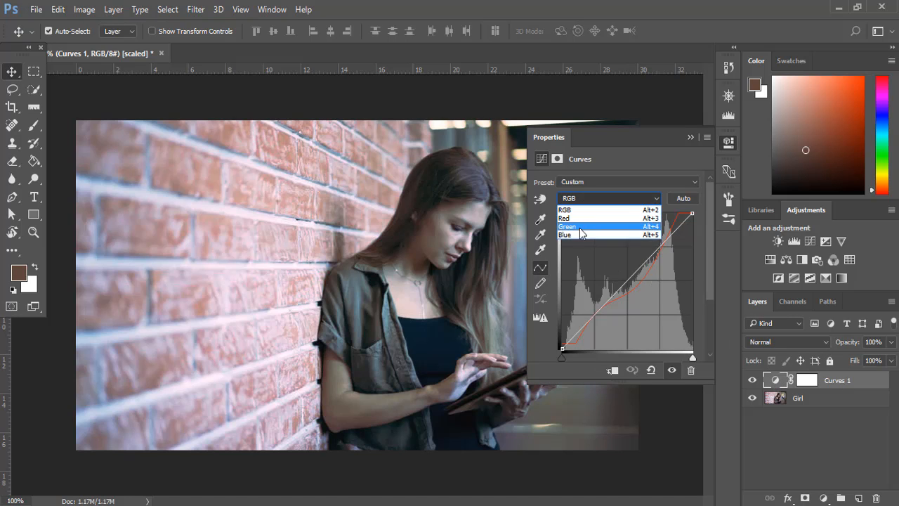
pyautogui.click(580, 229)
pyautogui.moveTo(630, 278); pyautogui.dragTo(624, 274)
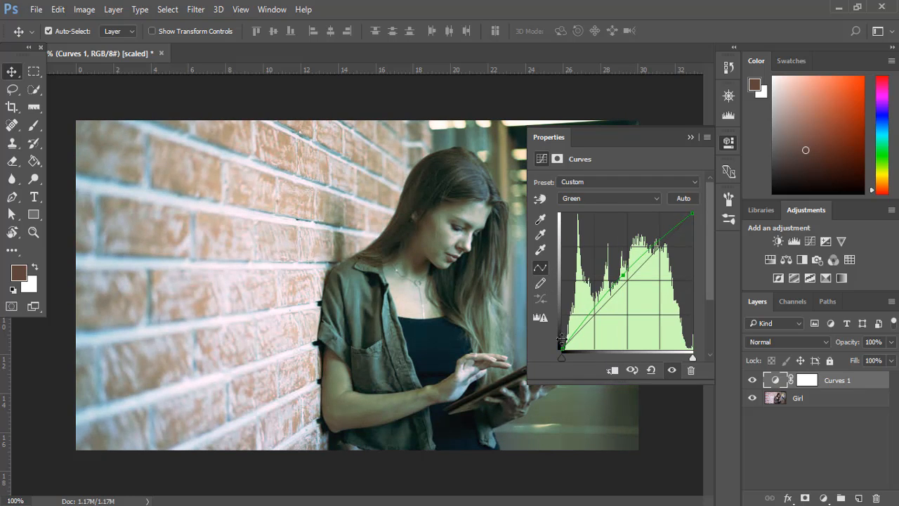
# - Add a vector mask to the Curves layer and set its feather to 6.8 px and its density to 27%
pyautogui.click(557, 161)
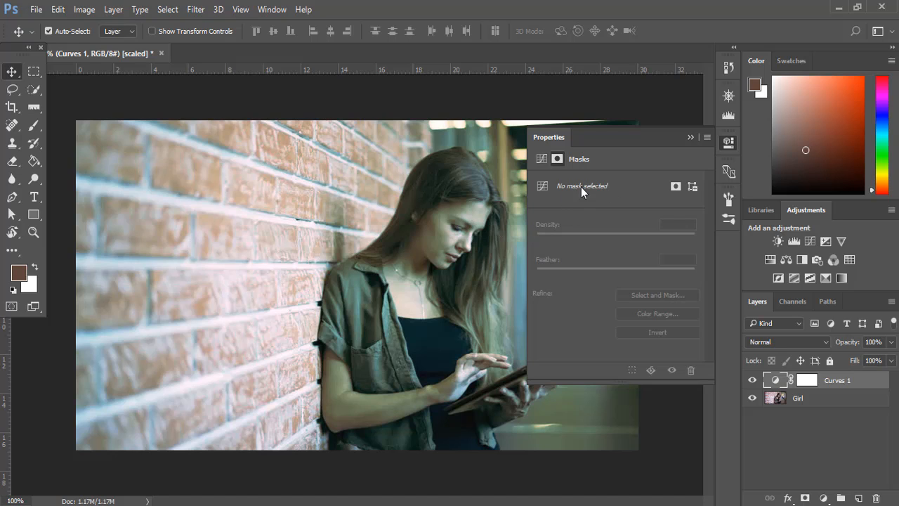
pyautogui.click(805, 497)
pyautogui.moveTo(538, 269); pyautogui.dragTo(548, 269)
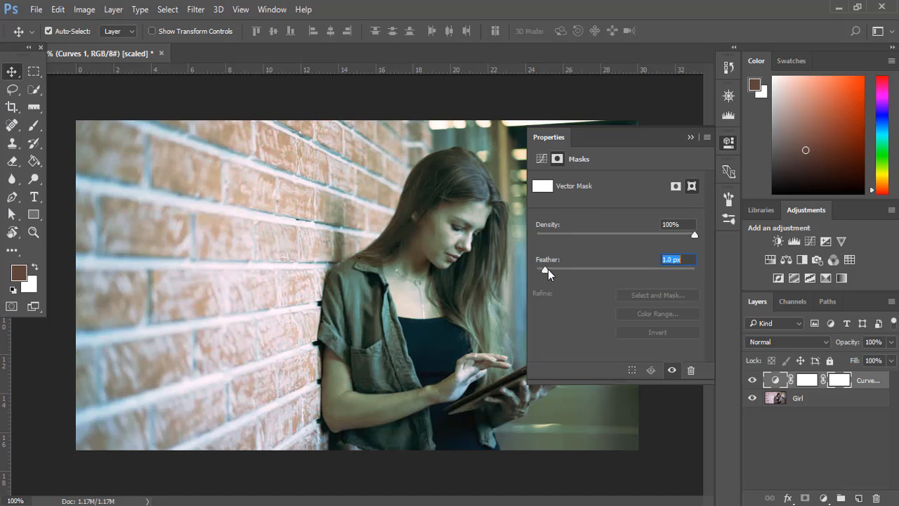
pyautogui.click(579, 235)
# - Set the foreground color to black (000000) and try brushing on the brick wall and the woman with the Curves layer active
pyautogui.click(24, 272)
pyautogui.moveTo(667, 246); pyautogui.dragTo(701, 300)
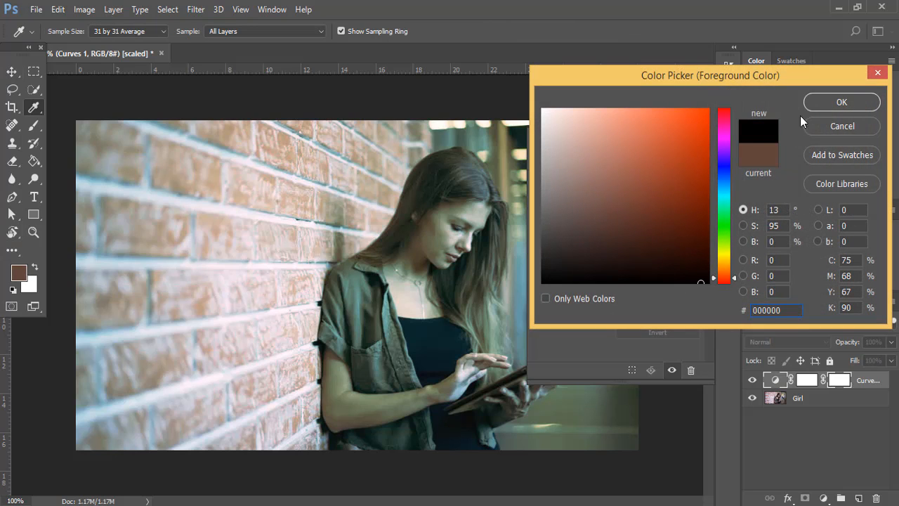
pyautogui.click(832, 103)
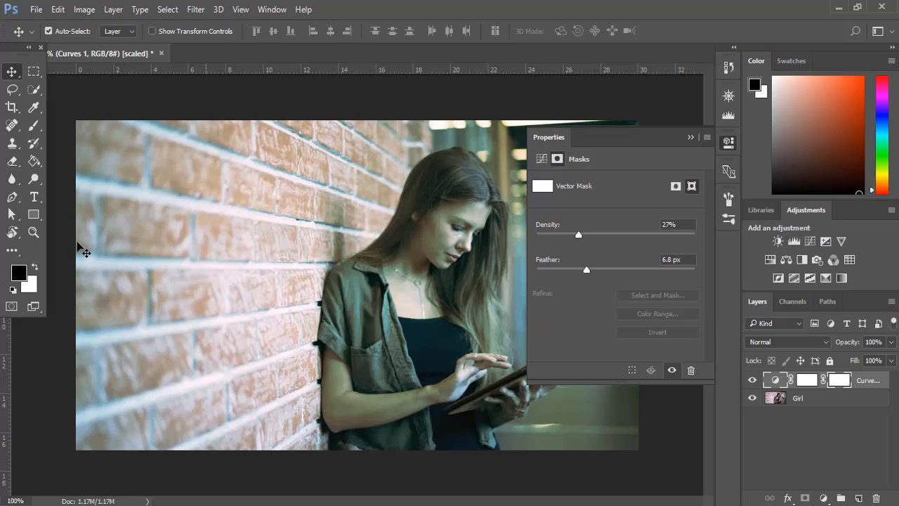
pyautogui.click(33, 125)
pyautogui.click(291, 195)
pyautogui.click(437, 203)
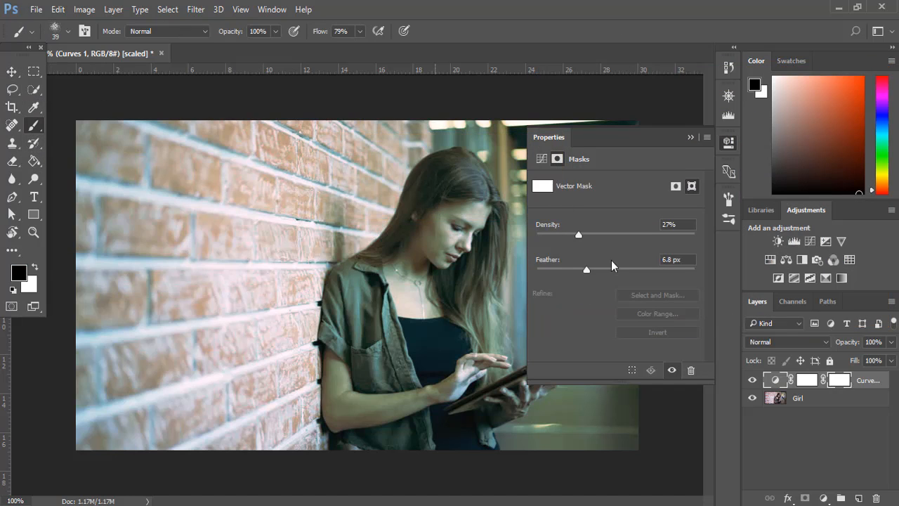
# - Try a black brush stroke across the woman's face on the Girl layer and undo it
pyautogui.click(821, 398)
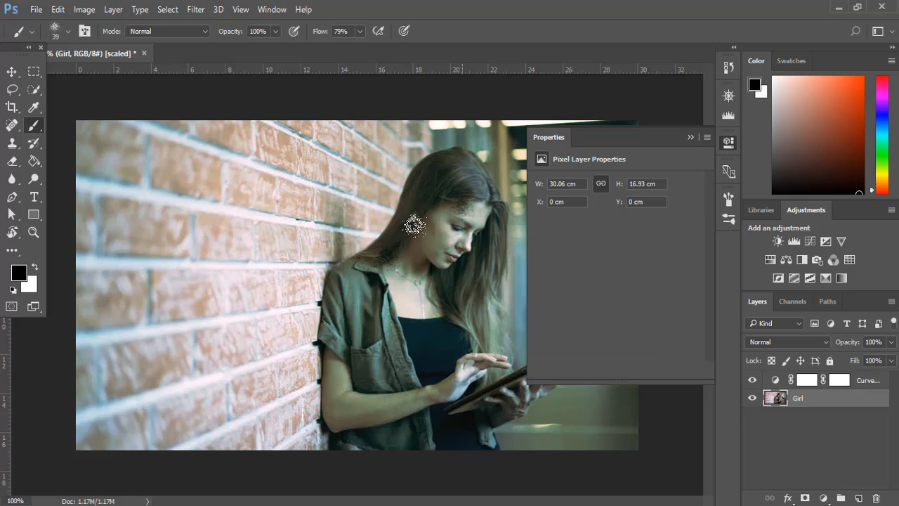
pyautogui.moveTo(413, 224)
pyautogui.mouseDown()
pyautogui.moveTo(452, 230)
pyautogui.moveTo(463, 211)
pyautogui.mouseUp()
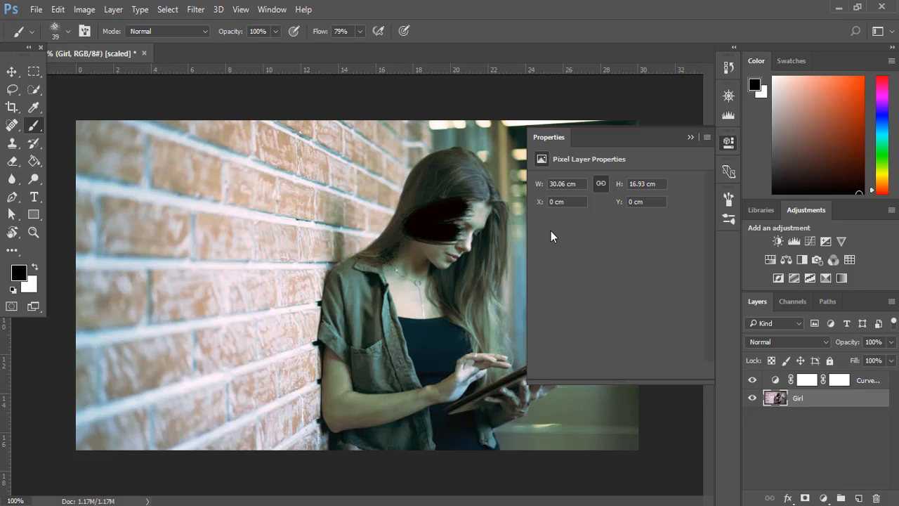
pyautogui.hotkey('ctrl', 'z')
# - Choose a hard round brush tip at 39 px with 100% hardness
pyautogui.click(68, 31)
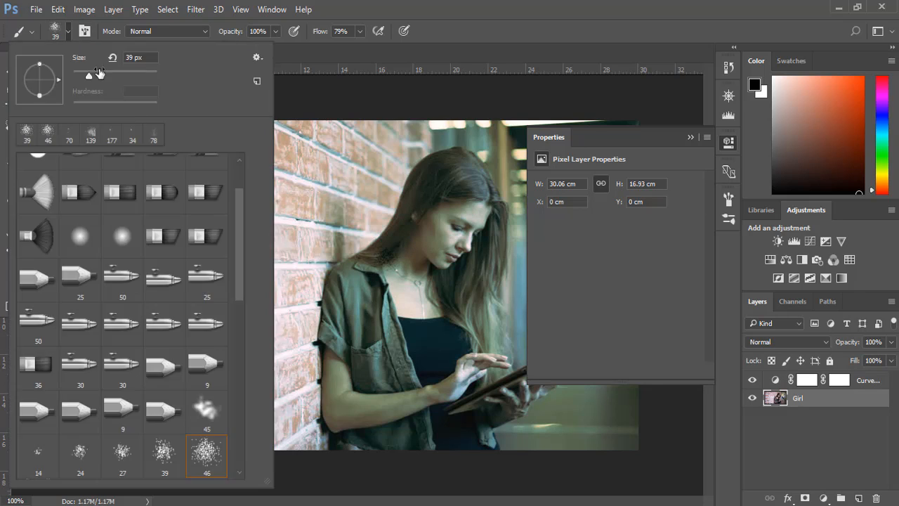
pyautogui.moveTo(235, 229); pyautogui.dragTo(240, 200)
pyautogui.click(79, 175)
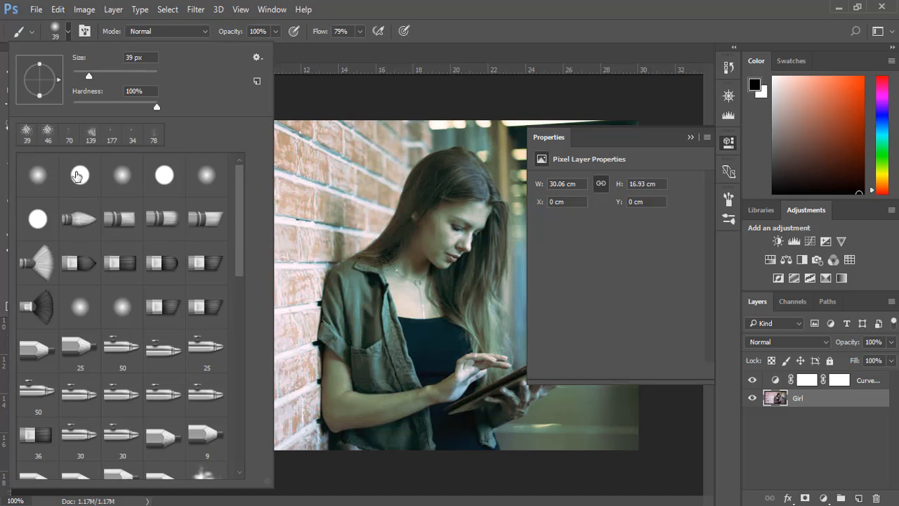
pyautogui.click(301, 42)
# - Set the foreground color to white (ffffff) and the background color to black (000000)
pyautogui.click(23, 278)
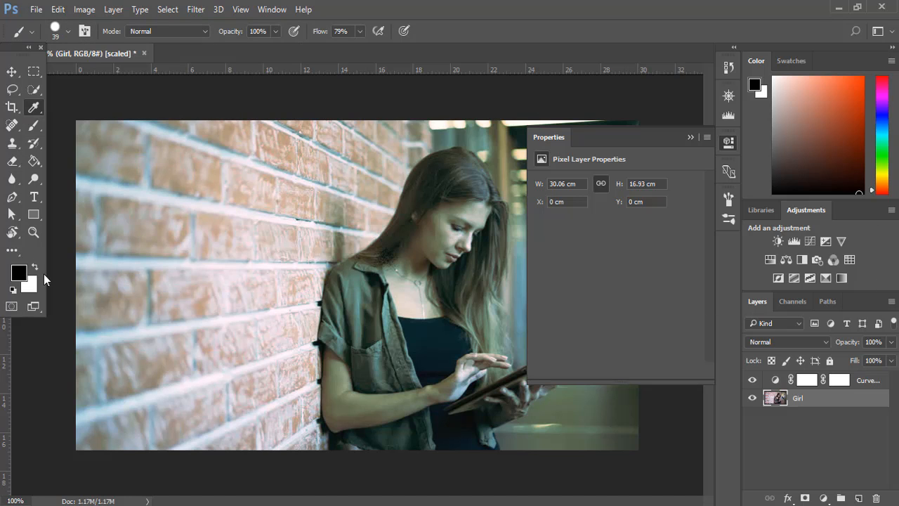
pyautogui.moveTo(592, 144); pyautogui.dragTo(504, 68)
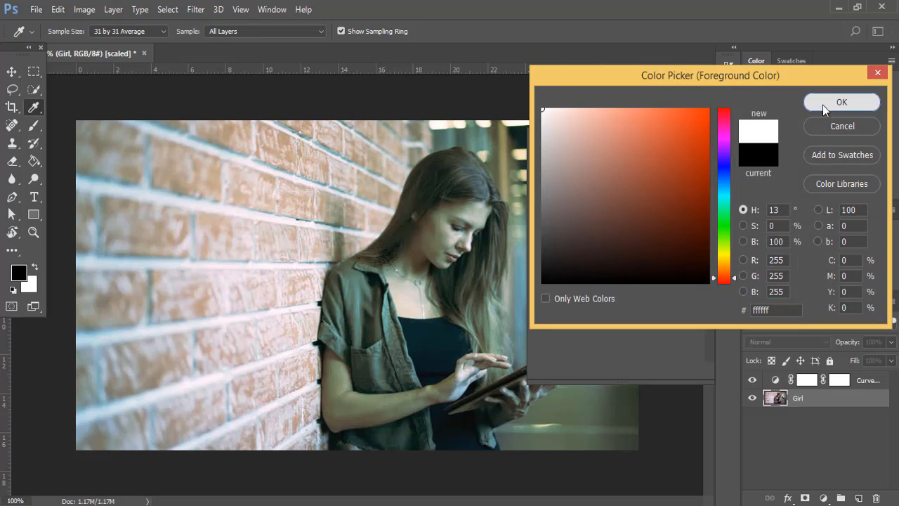
pyautogui.click(823, 104)
pyautogui.click(28, 286)
pyautogui.write('000000')
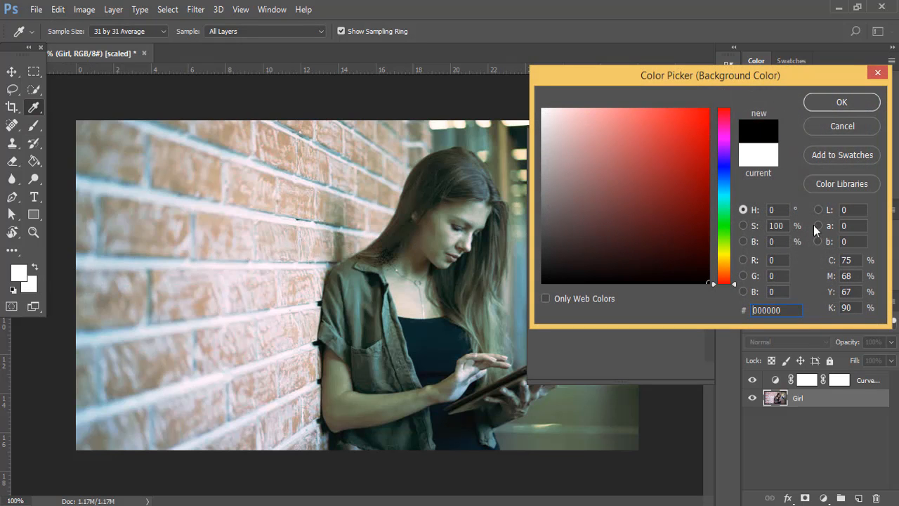
pyautogui.click(840, 103)
# - Try a white brush dab on the woman's forehead on the Girl layer and undo it
pyautogui.press('b')
pyautogui.click(471, 212)
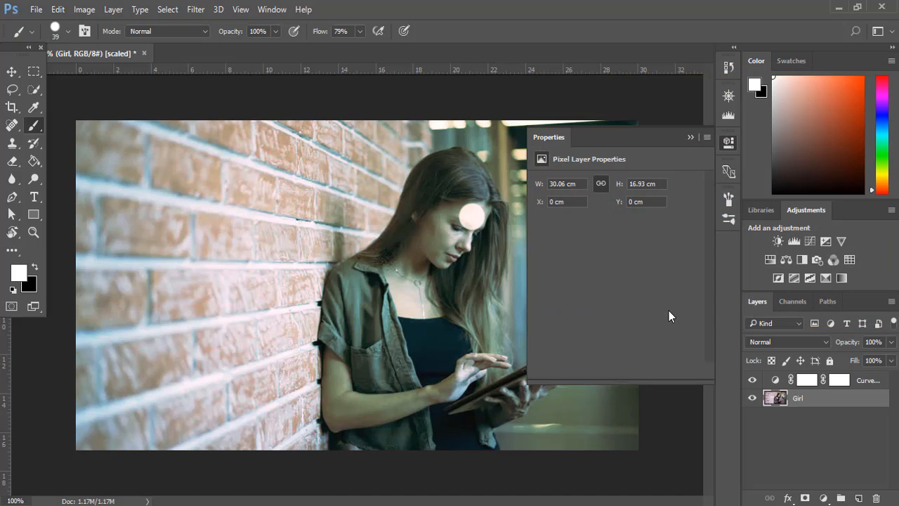
pyautogui.hotkey('ctrl', 'z')
# - Target the Curves layer's pixel mask, try the fan brush tip, and switch back to the 39 px hard round brush
pyautogui.click(781, 381)
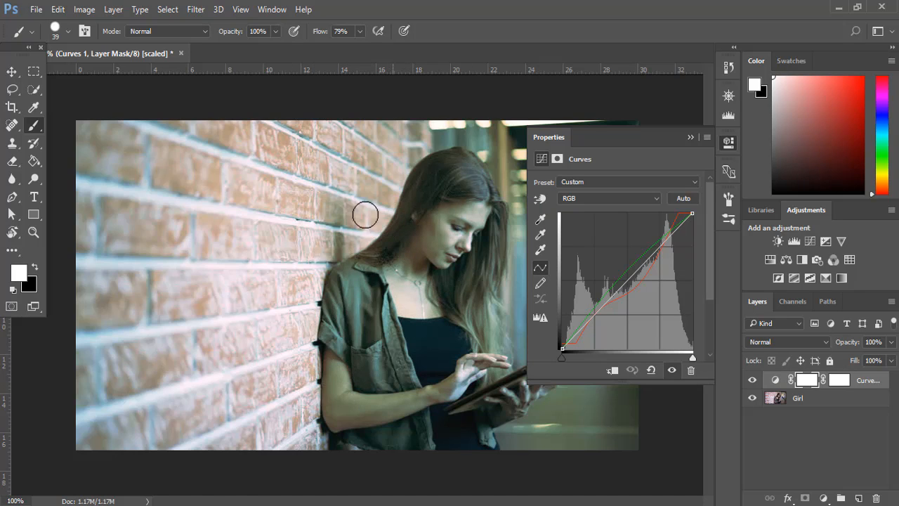
pyautogui.rightClick(409, 269)
pyautogui.click(453, 295)
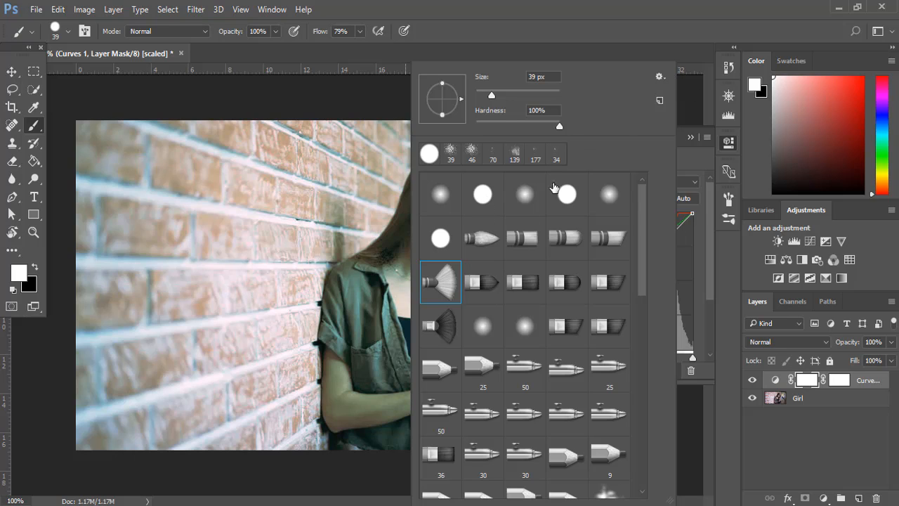
pyautogui.press('Return')
pyautogui.rightClick(424, 236)
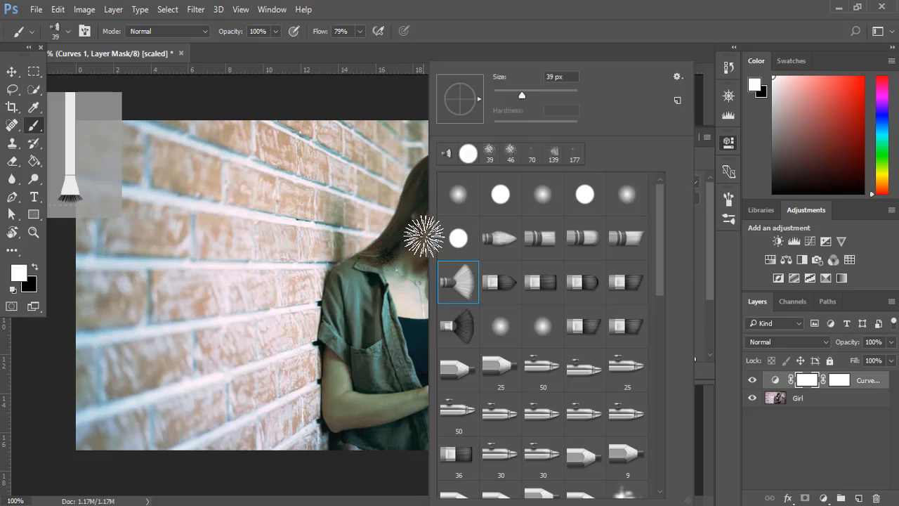
pyautogui.click(485, 200)
pyautogui.press('Return')
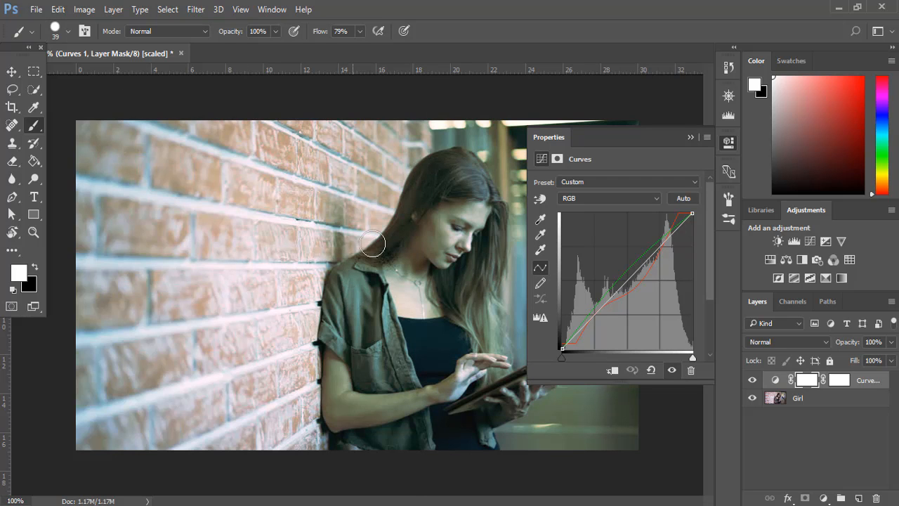
# - Raise the RGB curve's upper midtones slightly and move the Green channel's shadow input inward
pyautogui.click(646, 275)
pyautogui.moveTo(646, 275); pyautogui.dragTo(641, 260)
pyautogui.click(596, 195)
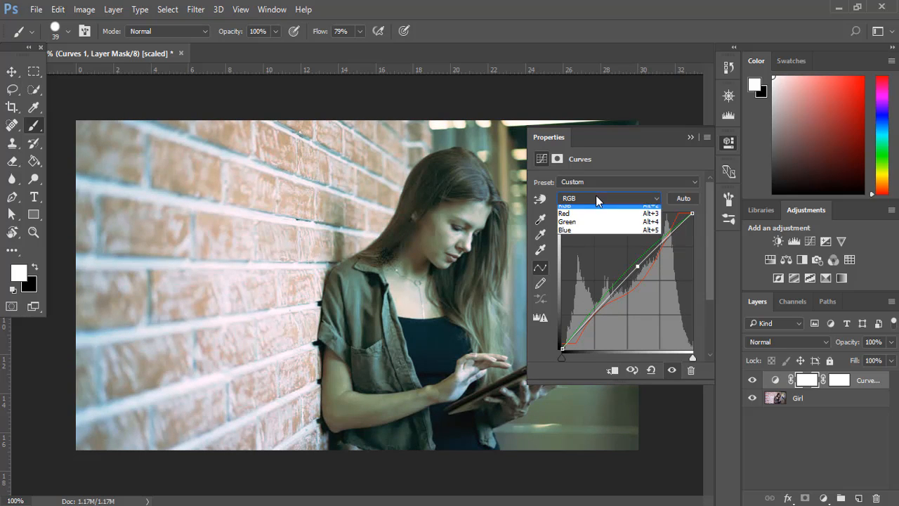
pyautogui.click(585, 226)
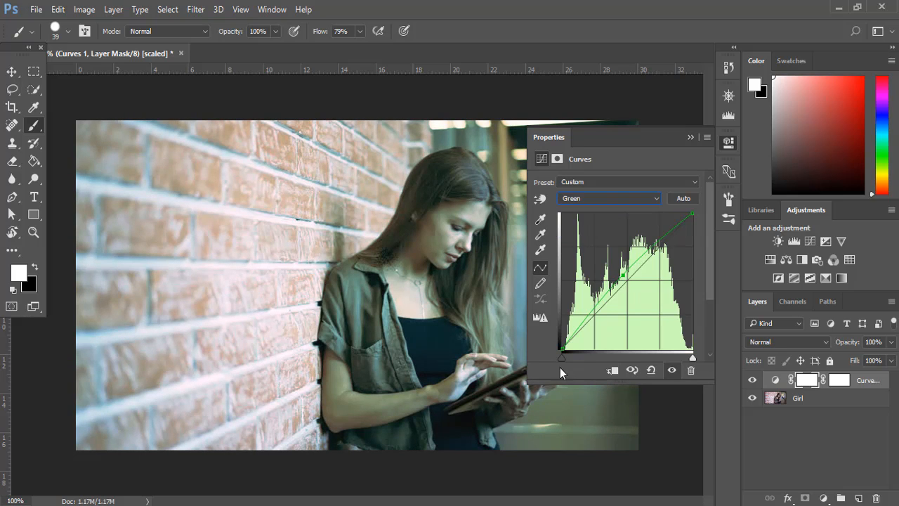
pyautogui.moveTo(567, 358); pyautogui.dragTo(578, 357)
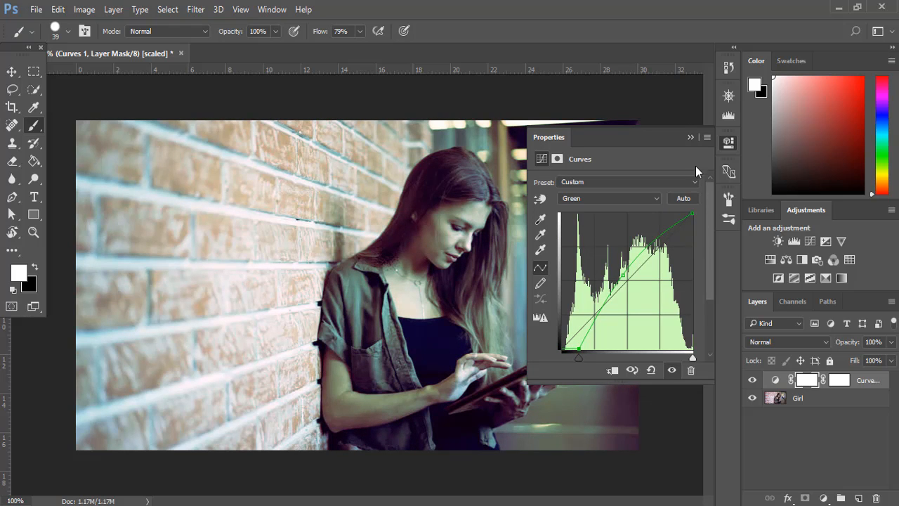
# - Collapse the curve settings and compare the photo with the Curves layer hidden and shown
pyautogui.click(692, 138)
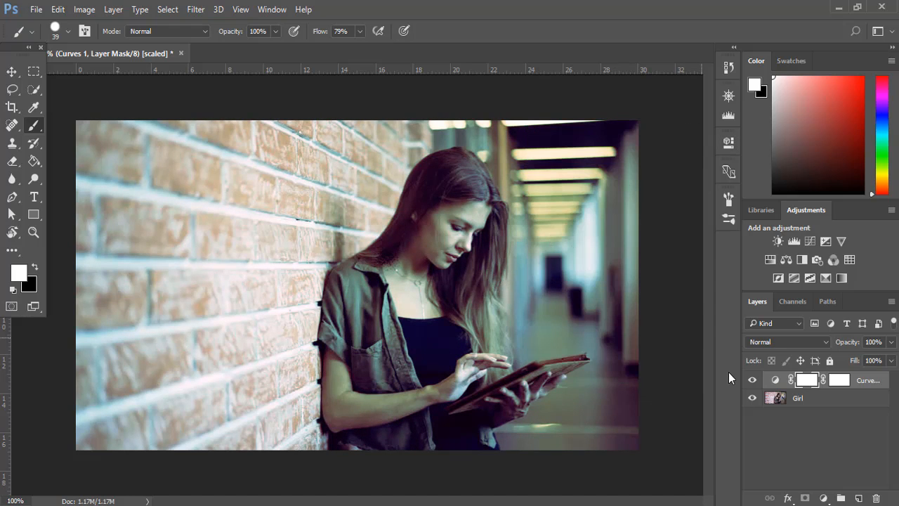
pyautogui.click(752, 380)
pyautogui.click(752, 380)
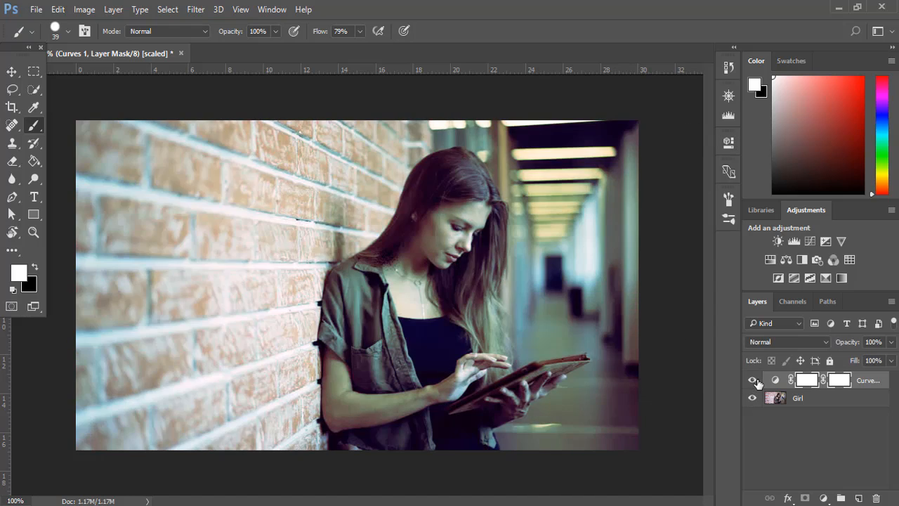